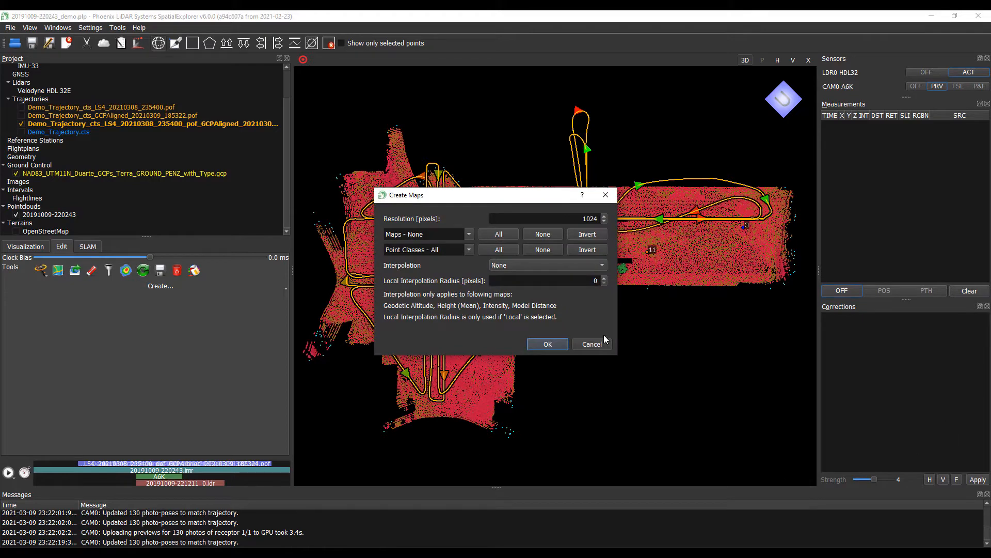
- Select every map type, Density through Height Above Ground, in the Create Maps dialog
left_click_drag(520, 202, 148, 105)
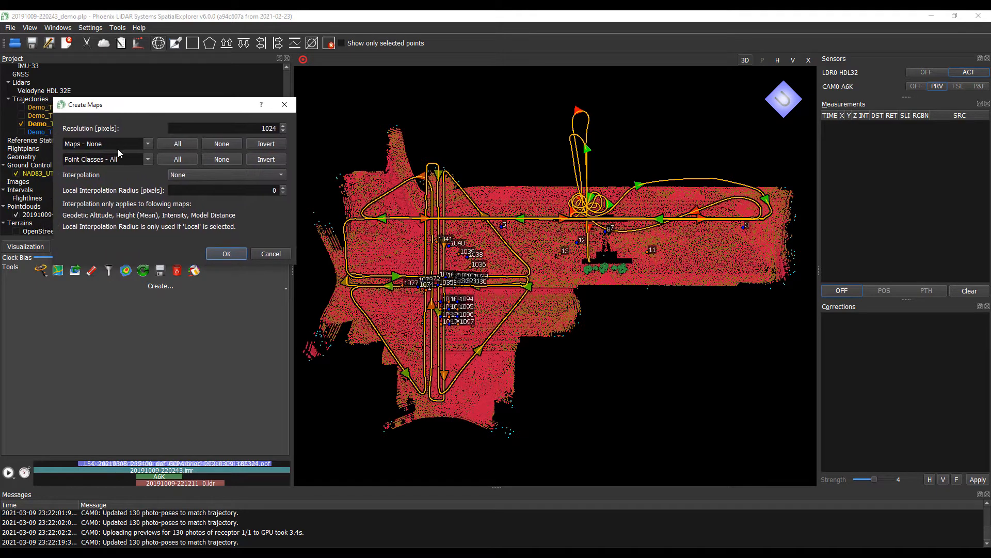
left_click(149, 144)
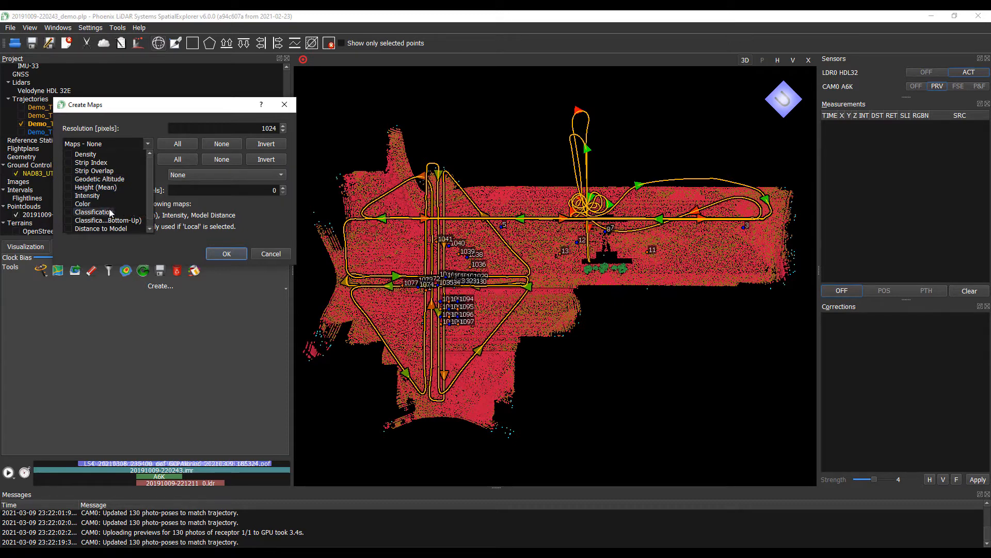
scroll(108, 204, "down", 1)
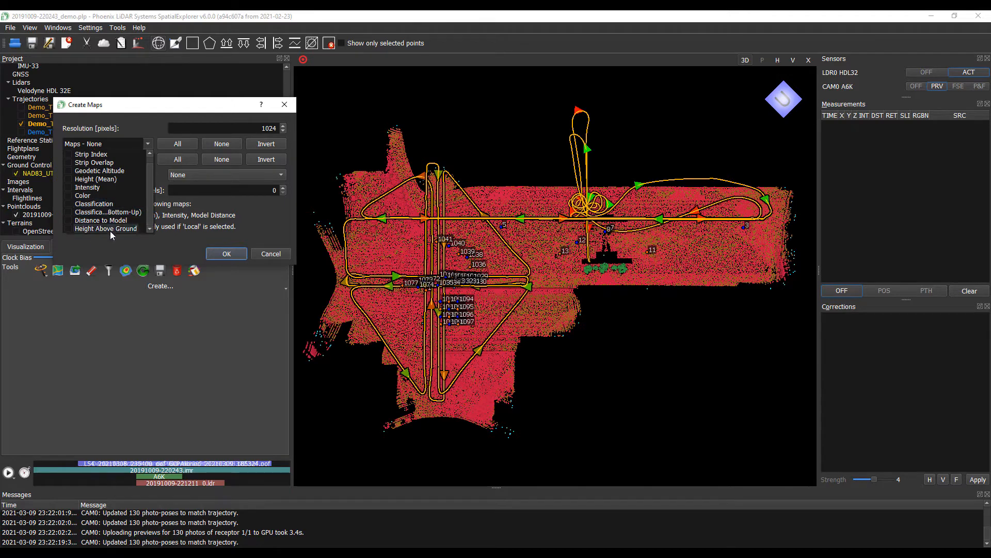
scroll(107, 165, "up", 1)
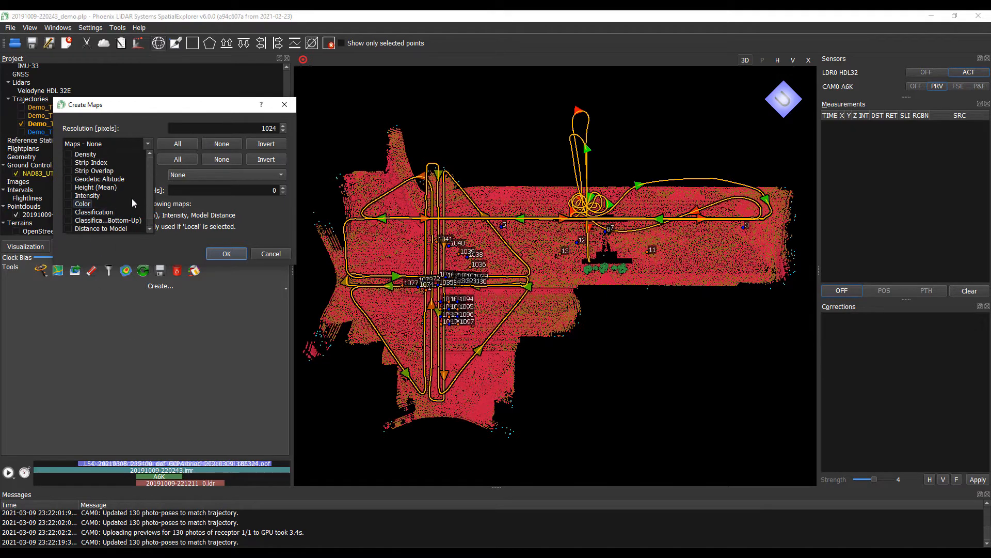
left_click(51, 176)
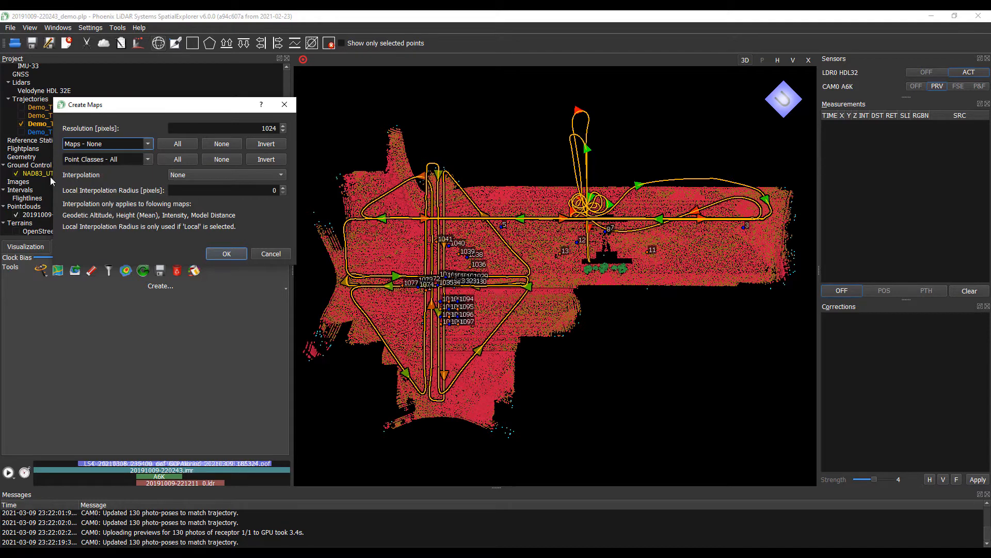
left_click(163, 143)
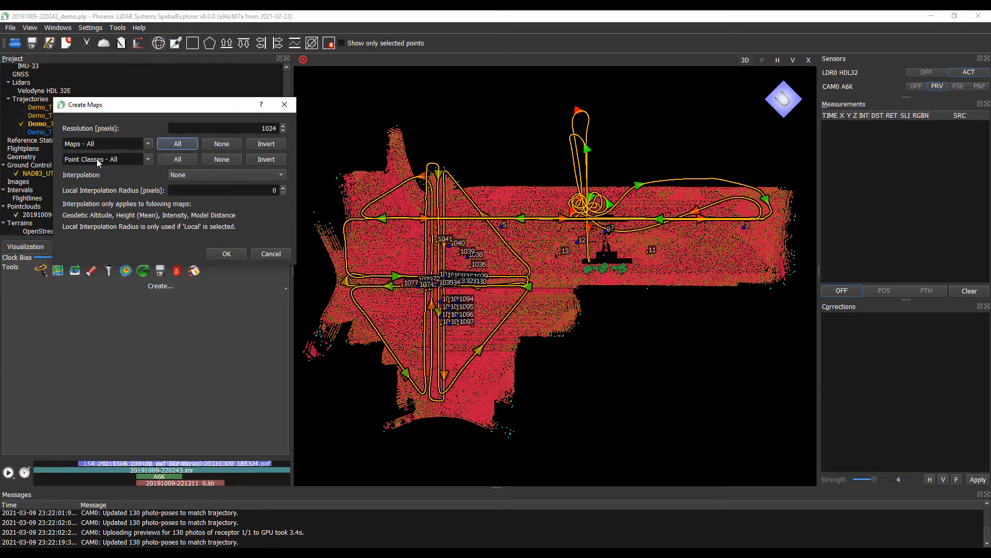
- Set the Create Maps interpolation to Local
left_click(148, 145)
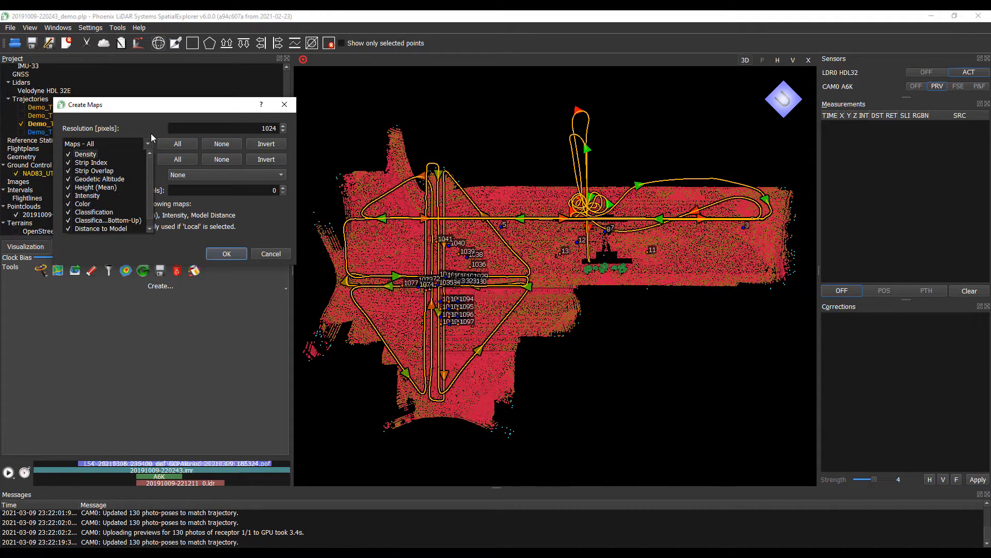
left_click(136, 120)
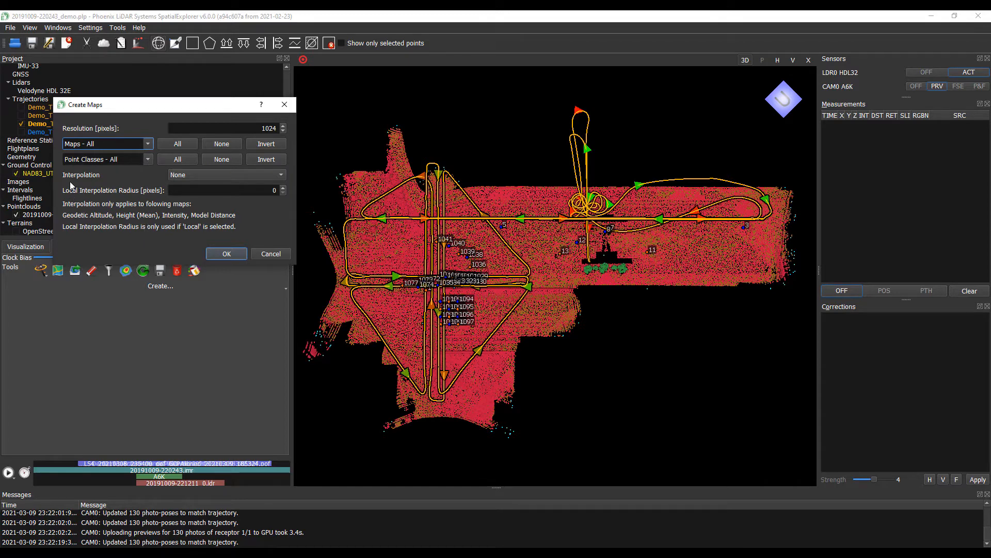
left_click(179, 177)
left_click(190, 188)
left_click(206, 177)
left_click(189, 179)
left_click(198, 173)
left_click(198, 165)
- Raise the Local Interpolation Radius to 10 pixels, with all map types still selected
left_click(283, 188)
left_click(284, 188)
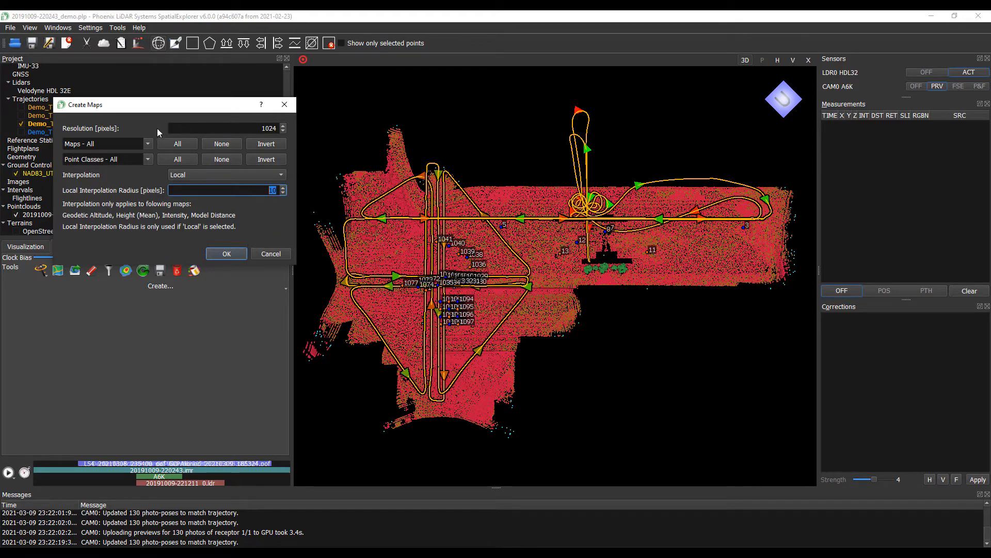
left_click(147, 144)
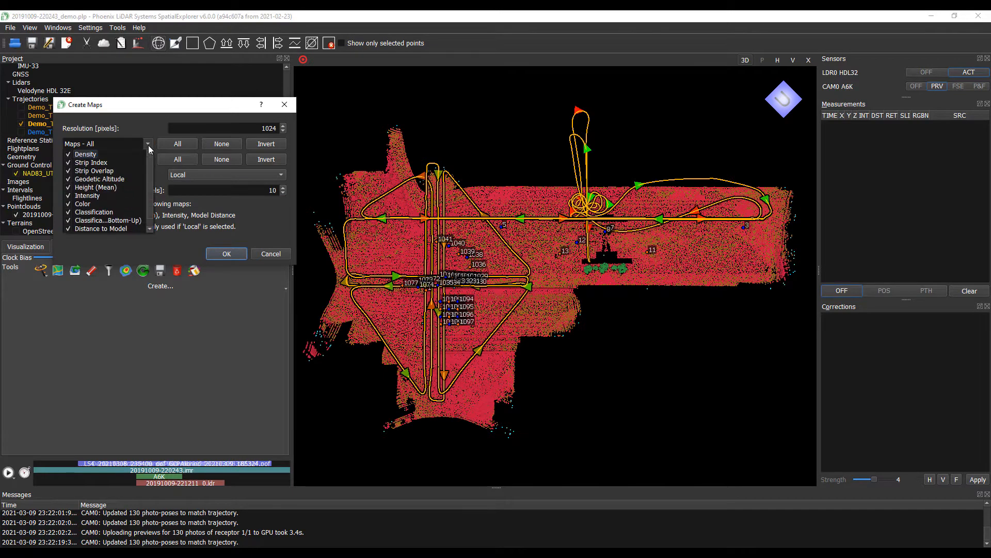
left_click(147, 145)
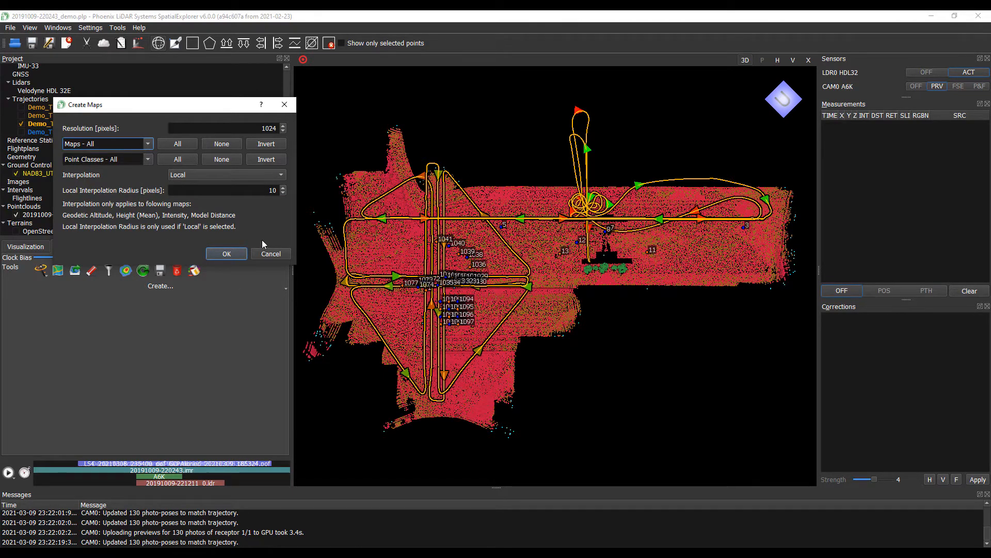
- Render all selected maps into the project's Images
left_click(226, 254)
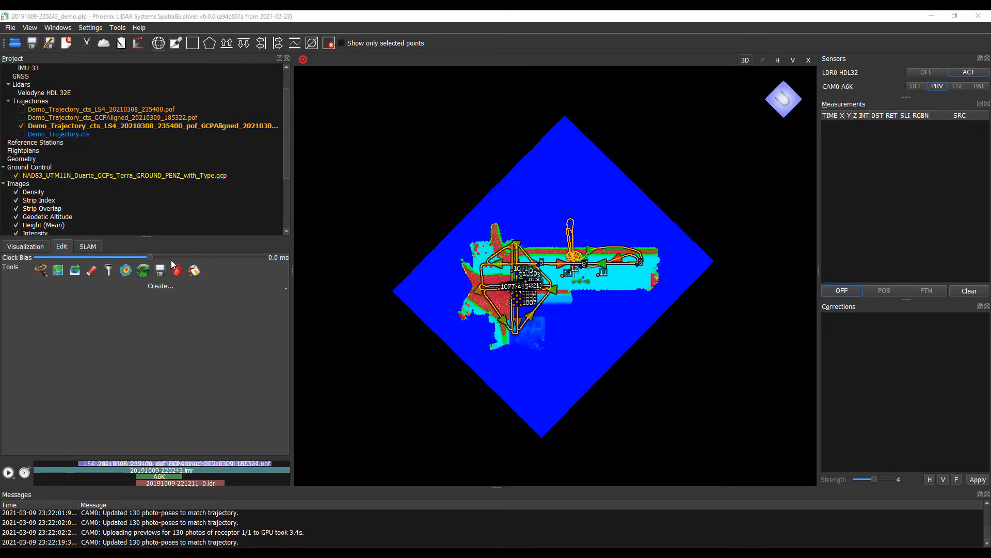
scroll(98, 193, "down", 4)
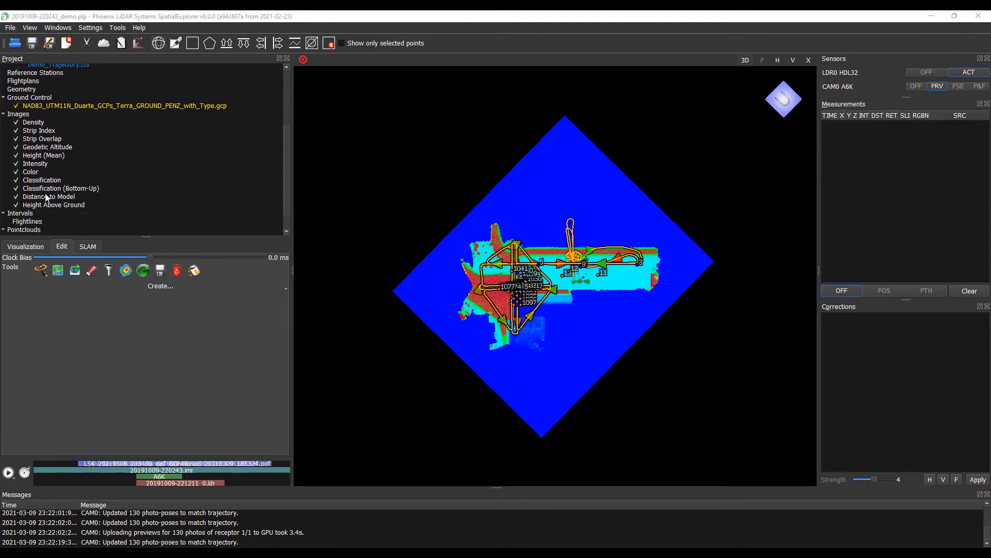
scroll(82, 203, "up", 4)
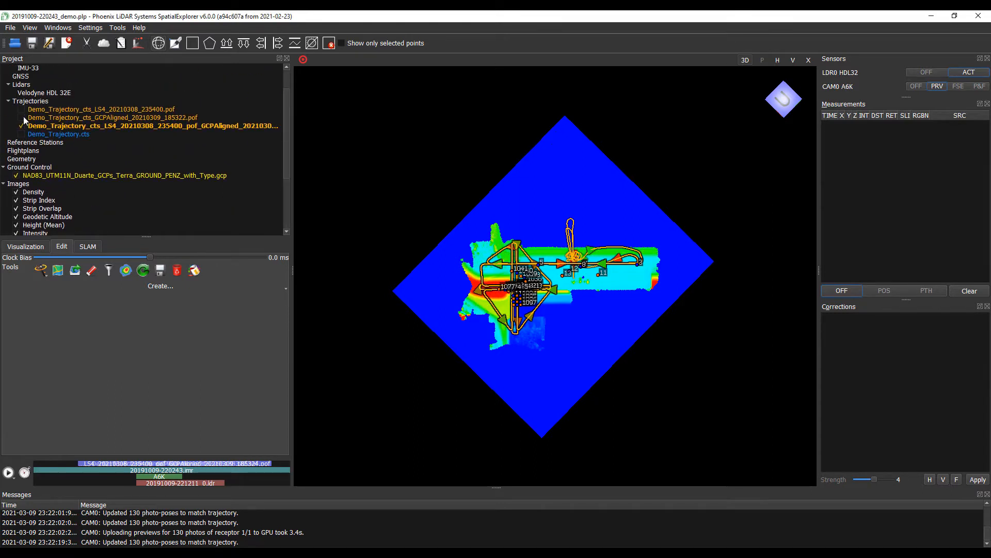
- Uncheck the Ground Control GCP file to hide the ground control points
left_click(16, 176)
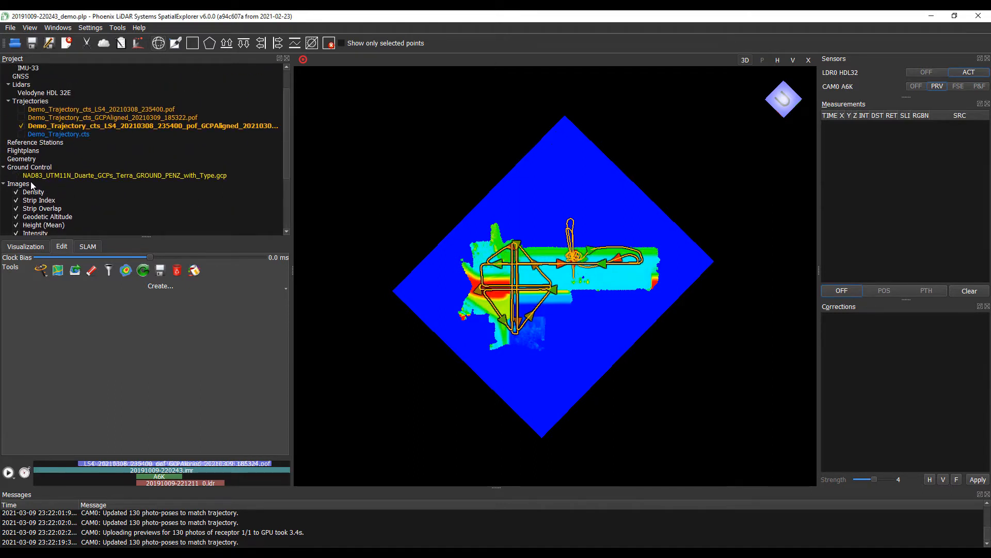
scroll(28, 186, "down", 2)
scroll(24, 182, "up", 1)
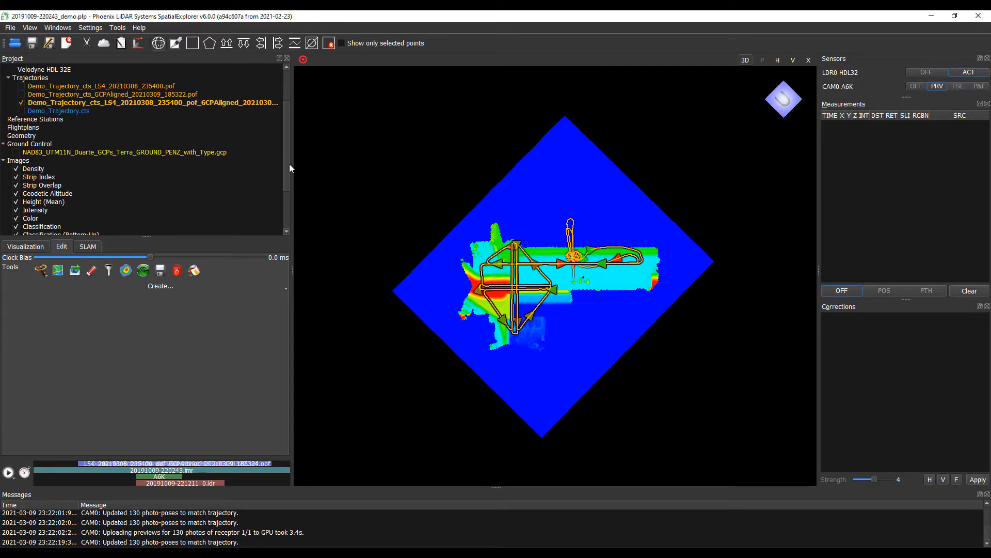
left_click_drag(289, 169, 290, 177)
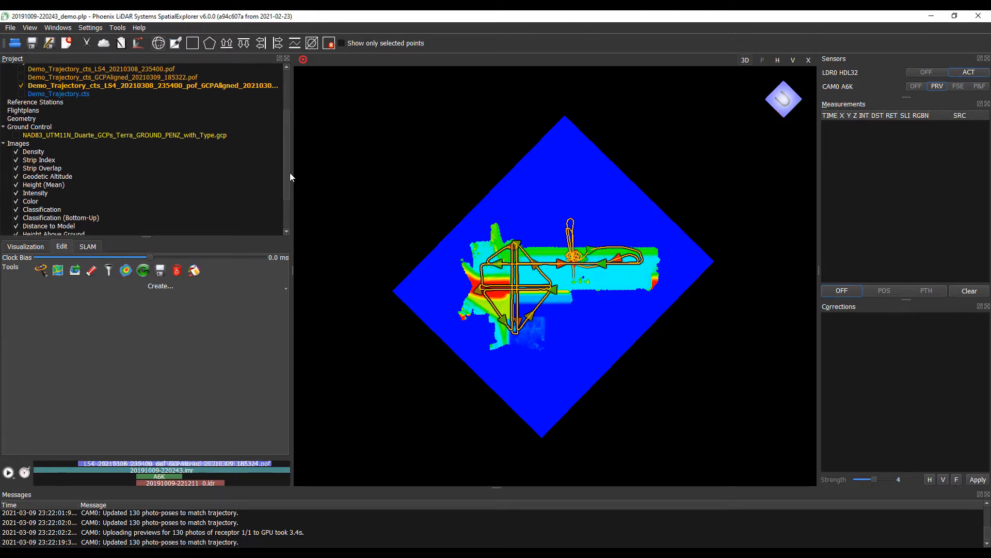
- Hide the Distance to Model, Height (Mean), Geodetic Altitude and Strip Overlap maps
left_click(16, 226)
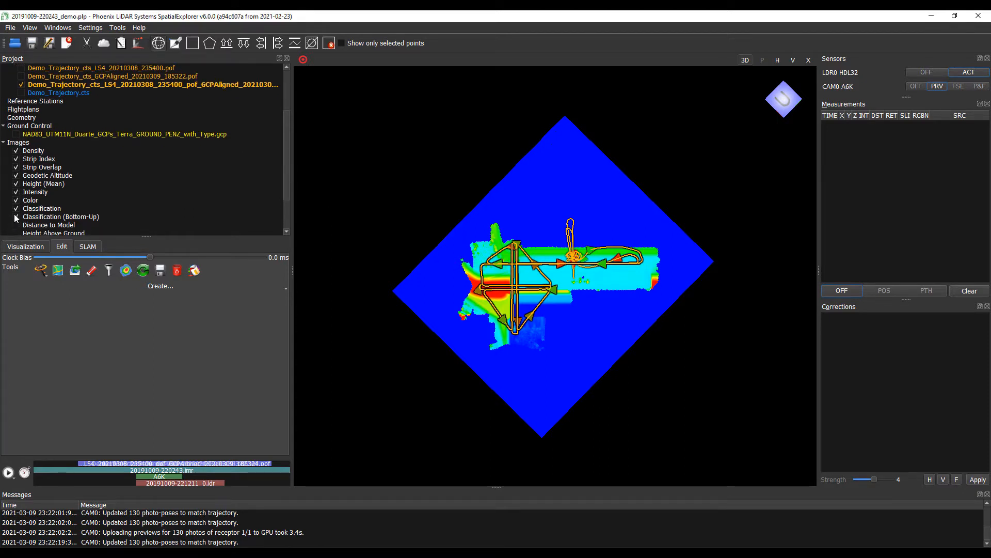
left_click(16, 183)
left_click(16, 176)
left_click(16, 167)
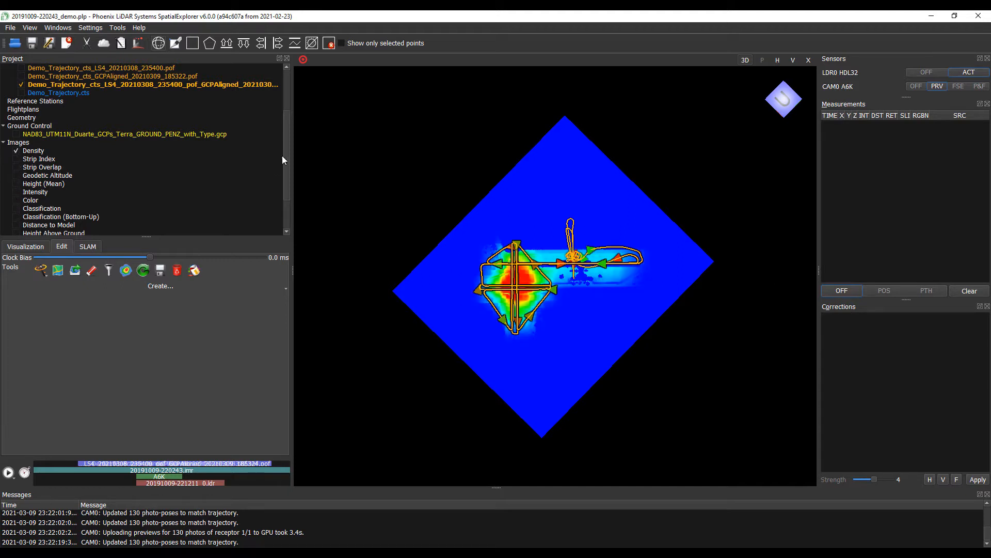
left_click_drag(286, 156, 286, 154)
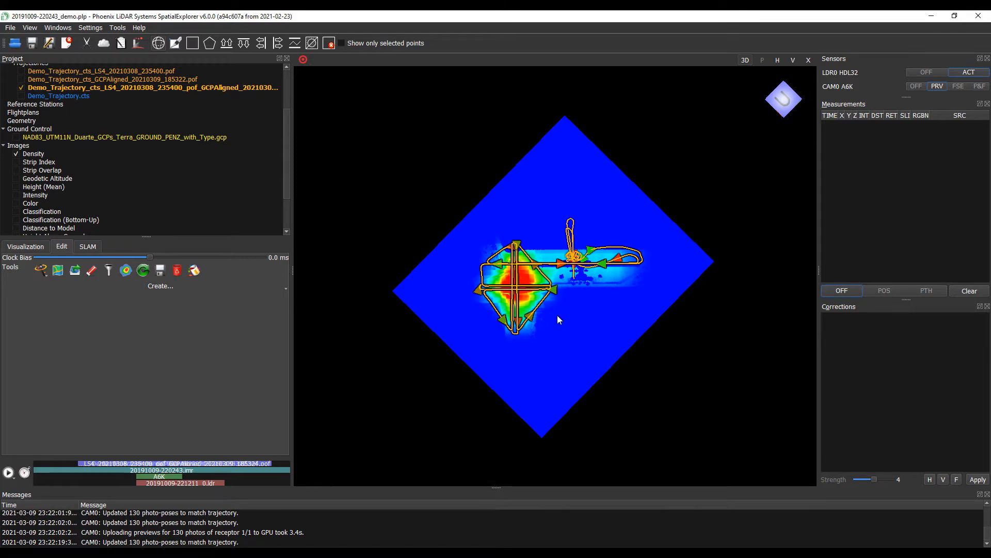
- Preview the Strip Index, Strip Overlap, Geodetic Altitude and Height (Mean) maps in turn
left_click(30, 156)
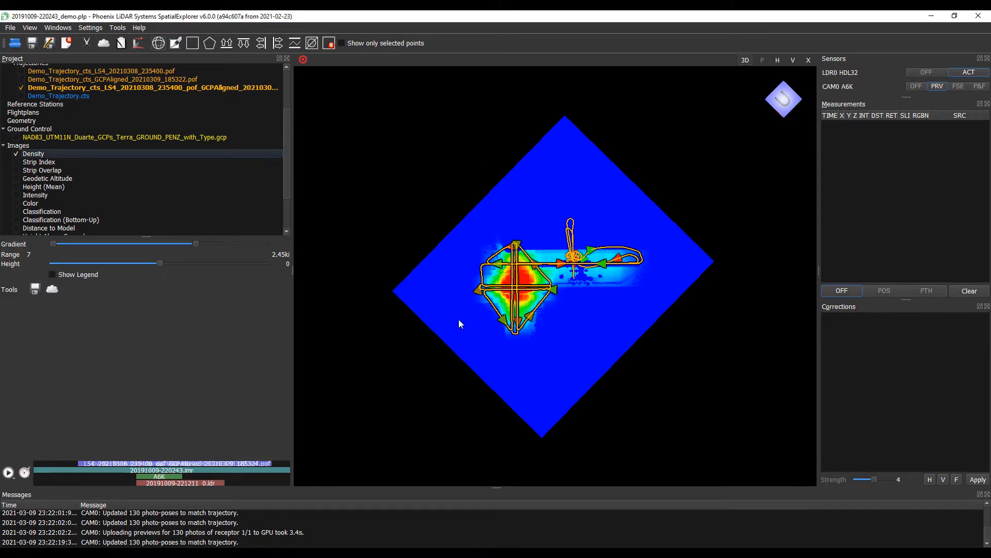
scroll(554, 317, "up", 4)
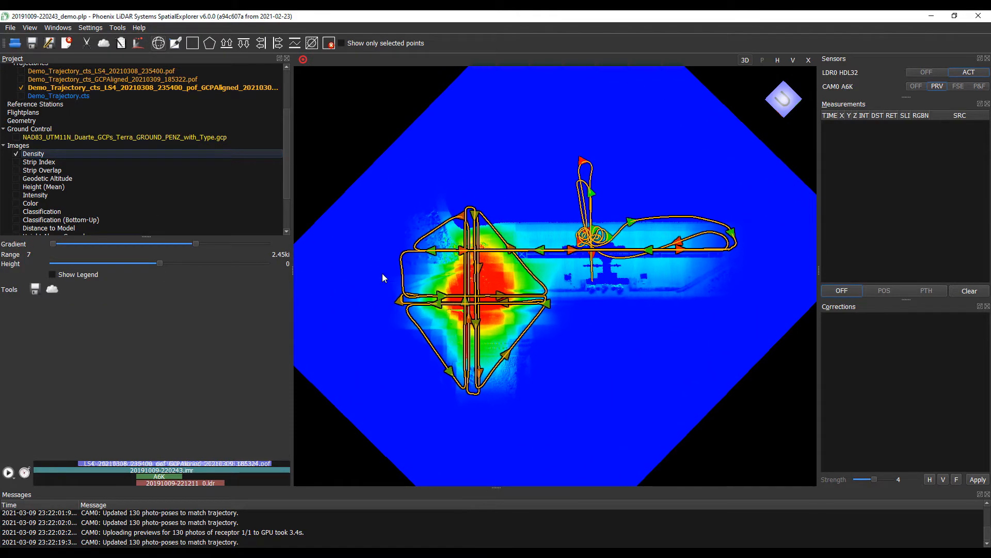
left_click(16, 162)
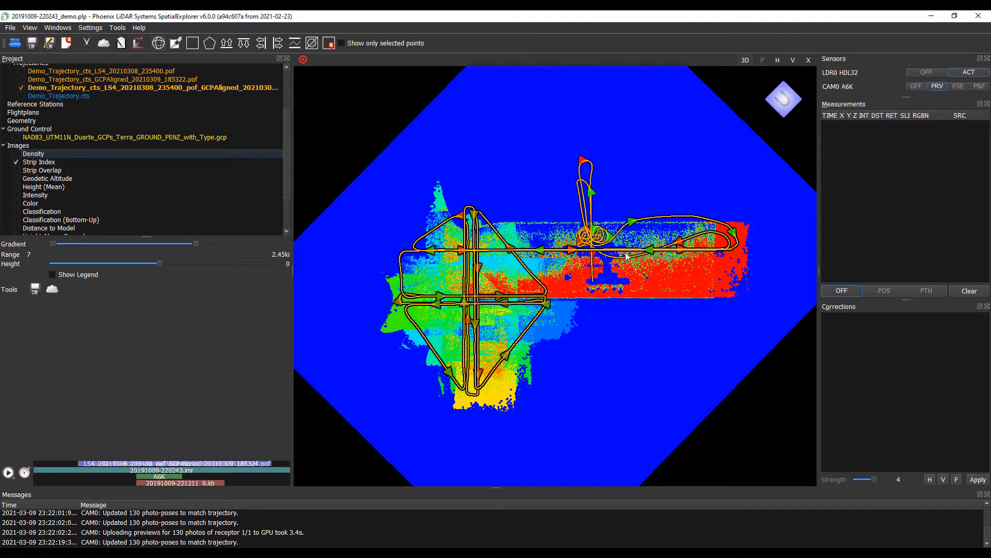
left_click(16, 170)
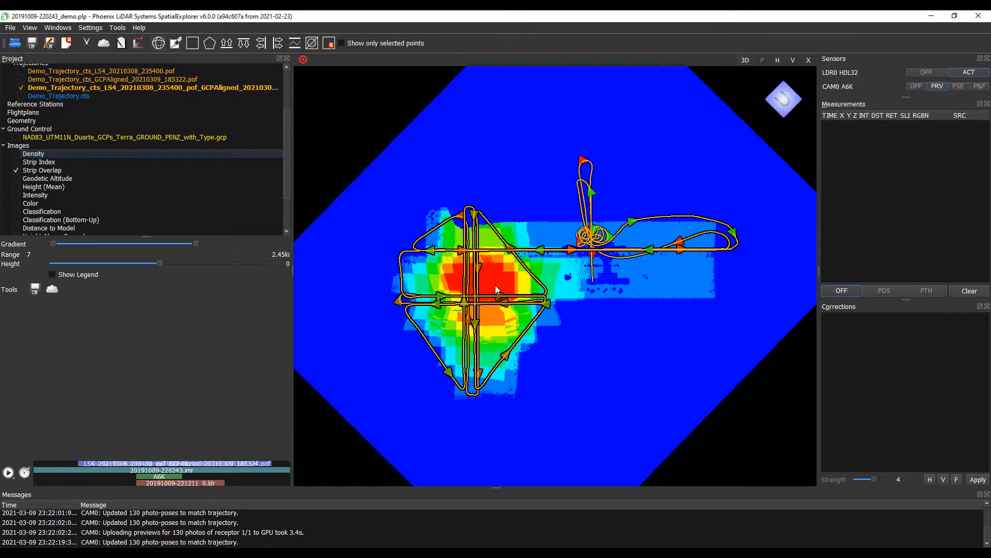
left_click(17, 177)
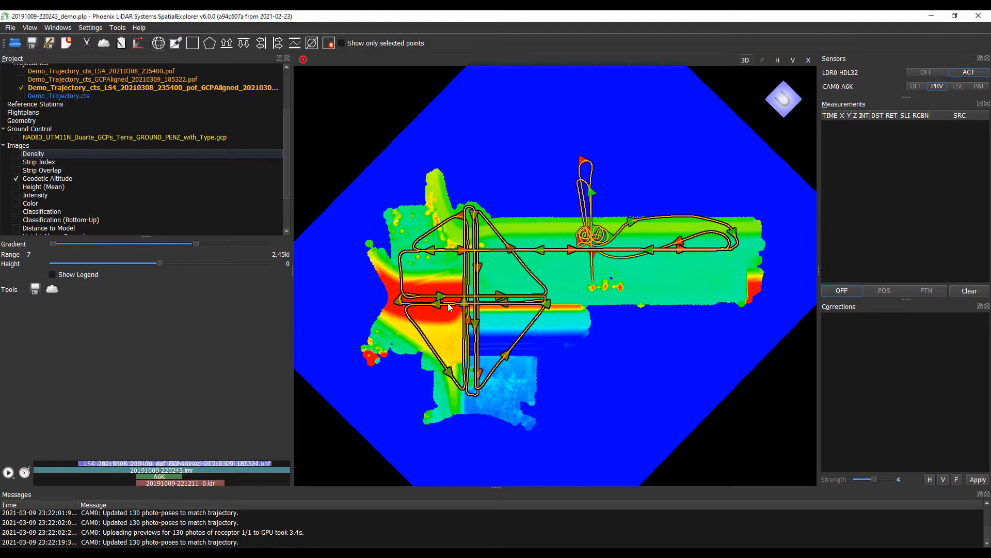
left_click(16, 186)
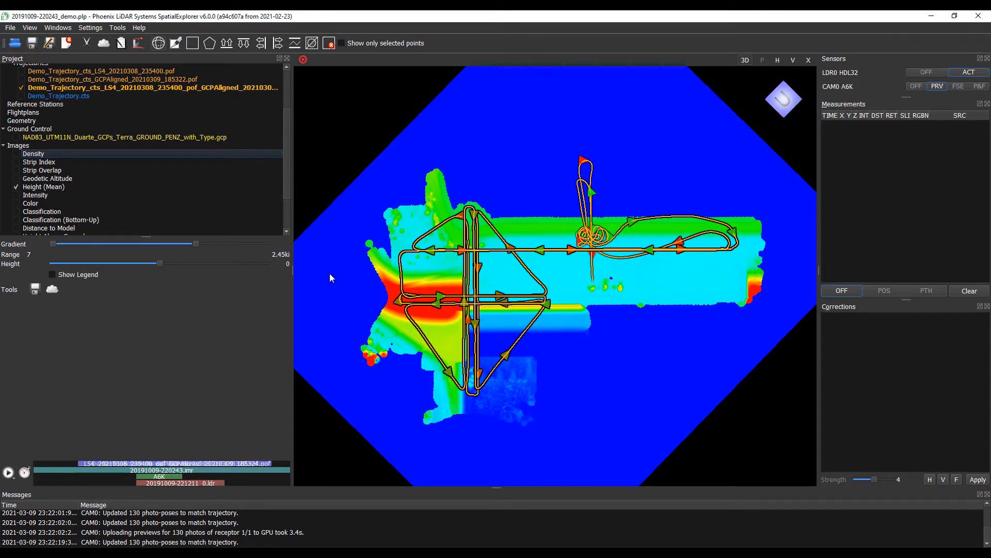
- Switch the point cloud colouring from Height (Mean) to Intensity, then to RGB
left_click(17, 187)
left_click(16, 195)
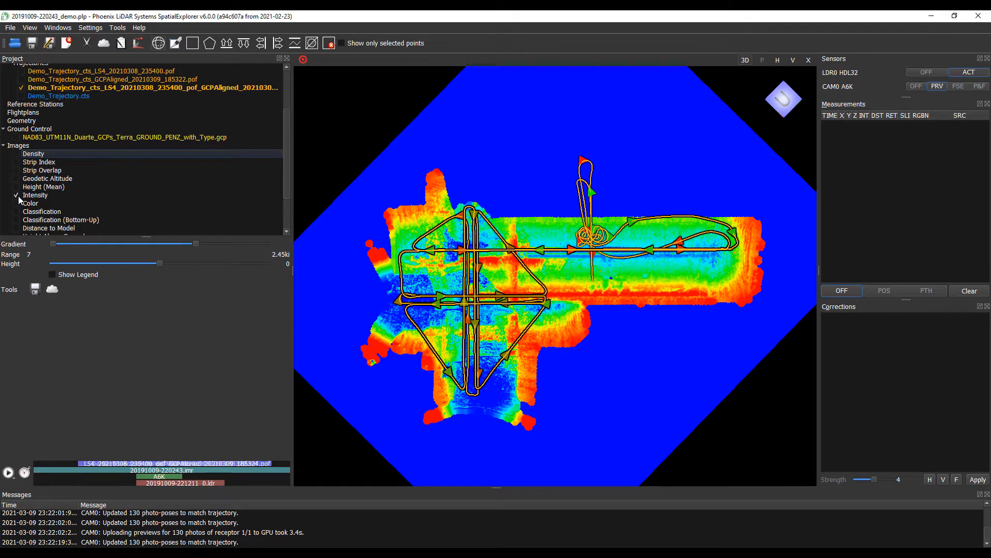
left_click(16, 195)
left_click(16, 203)
- Try Classification, Bottom-Up and Distance to Model colourings in turn, then hide them
left_click(16, 203)
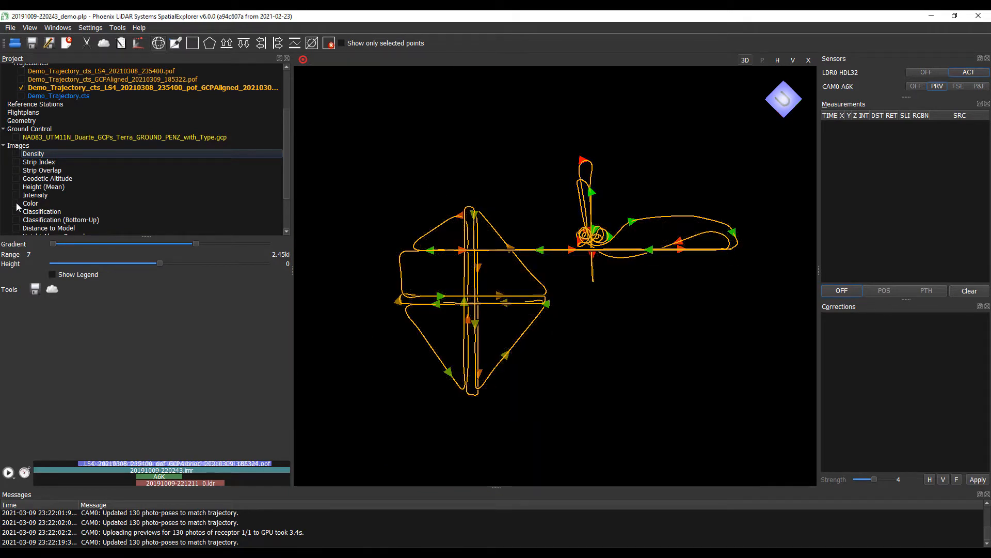
left_click(17, 210)
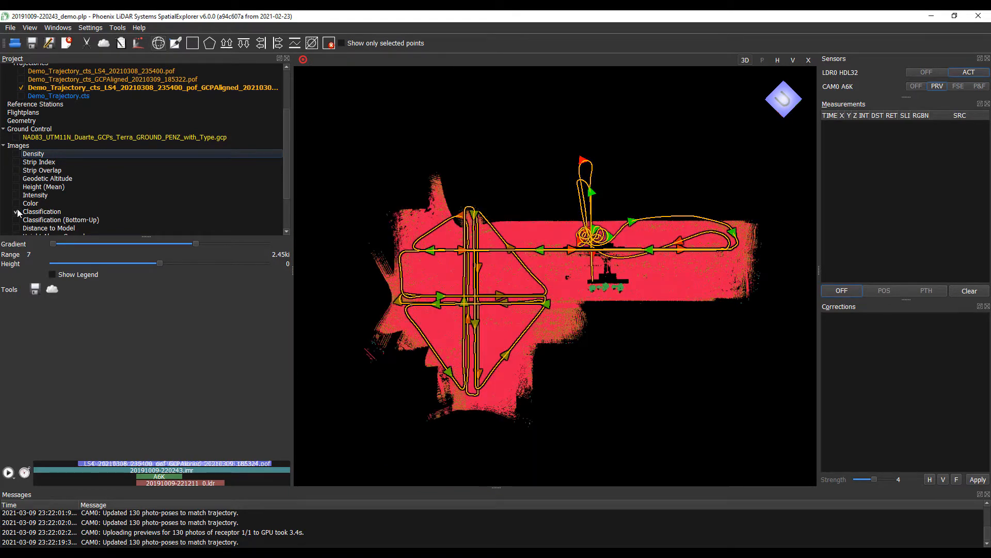
left_click(17, 212)
left_click(16, 219)
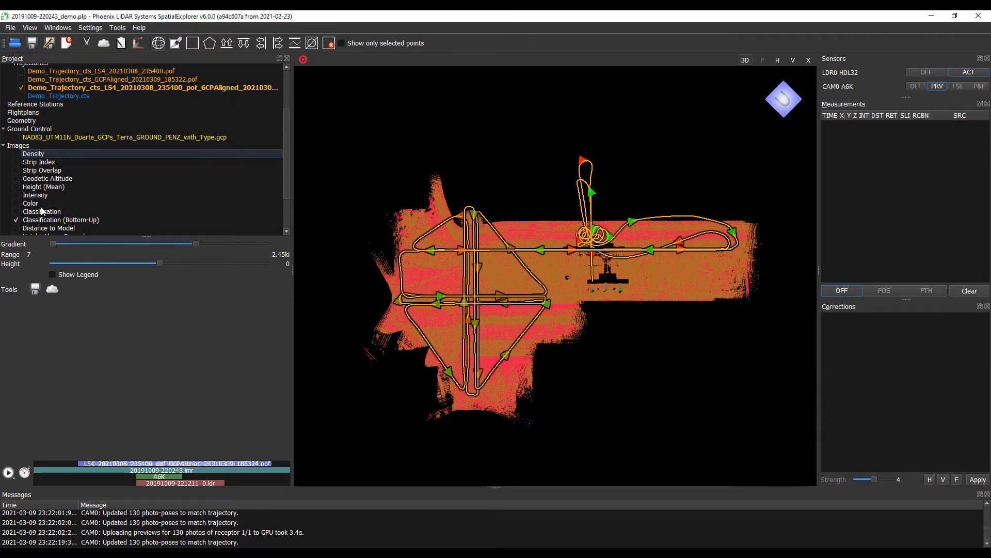
left_click(16, 220)
left_click(15, 228)
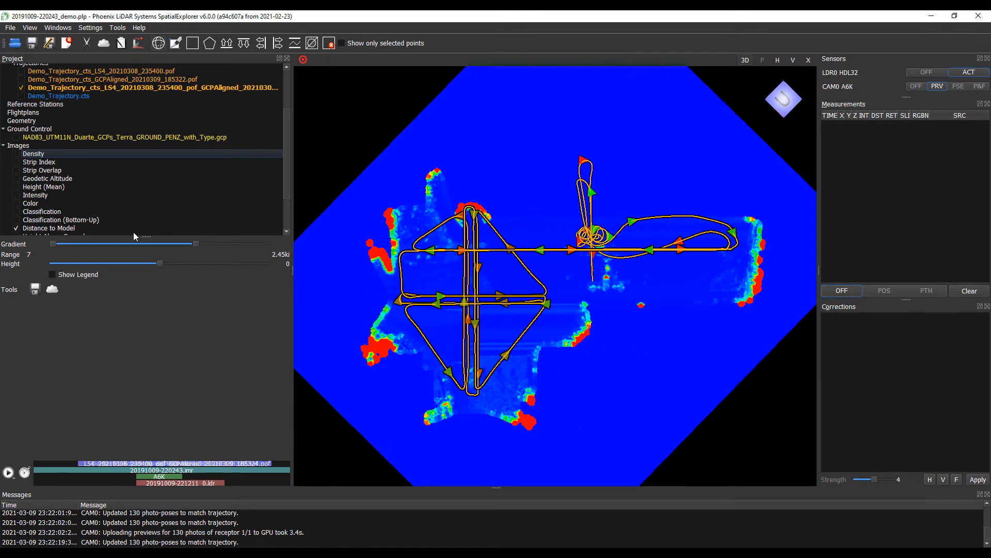
left_click(16, 229)
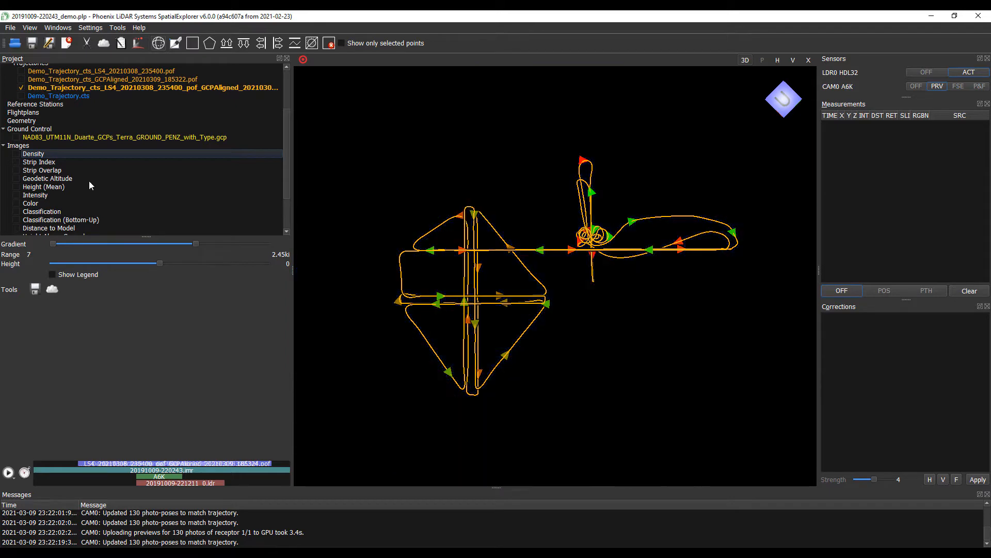
scroll(90, 180, "up", 1)
scroll(17, 178, "down", 3)
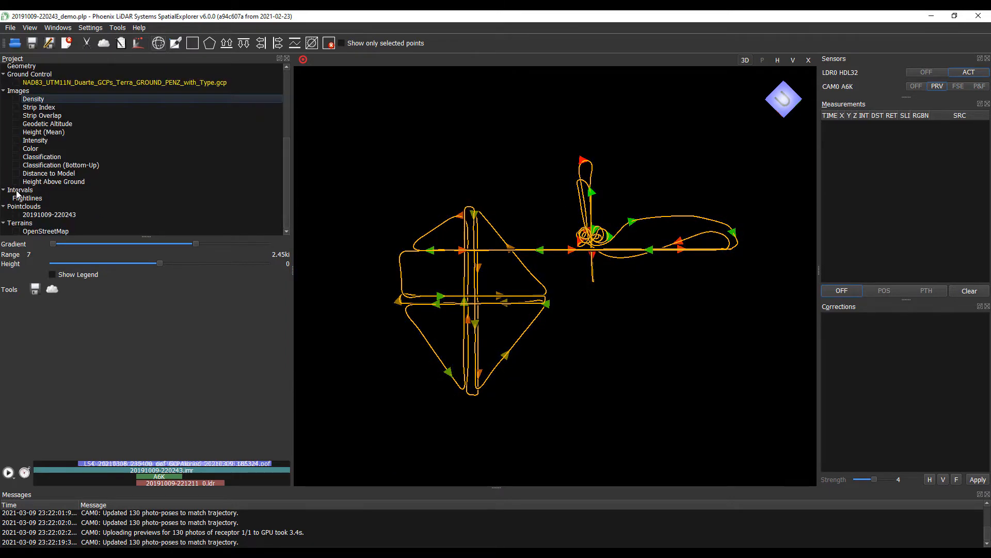
left_click(16, 214)
scroll(45, 214, "up", 5)
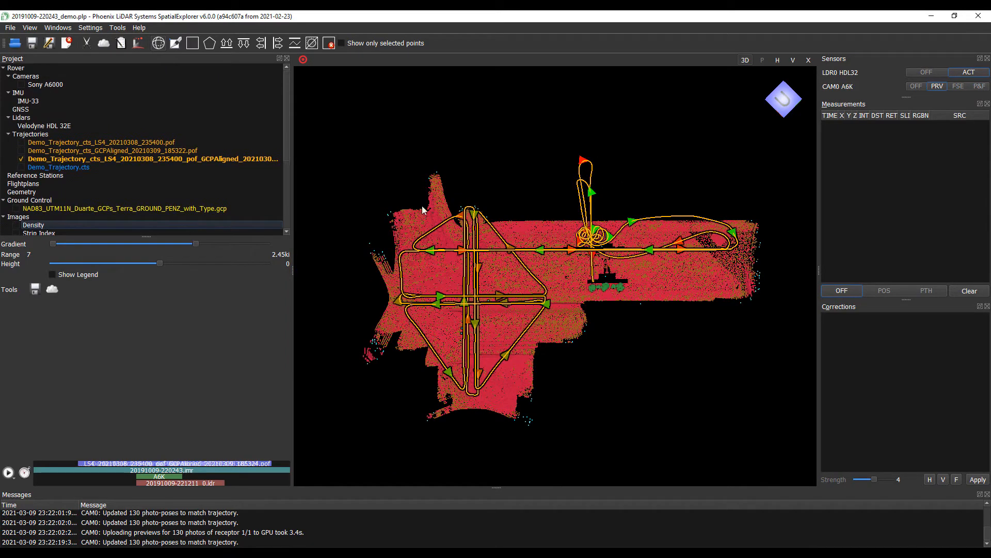
left_click_drag(555, 303, 553, 252)
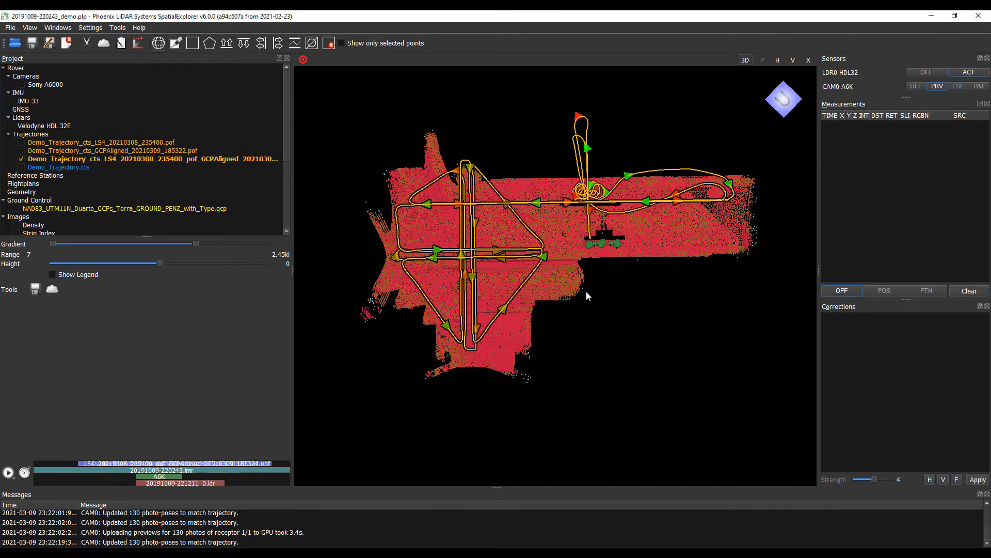
scroll(60, 187, "down", 2)
scroll(60, 188, "down", 4)
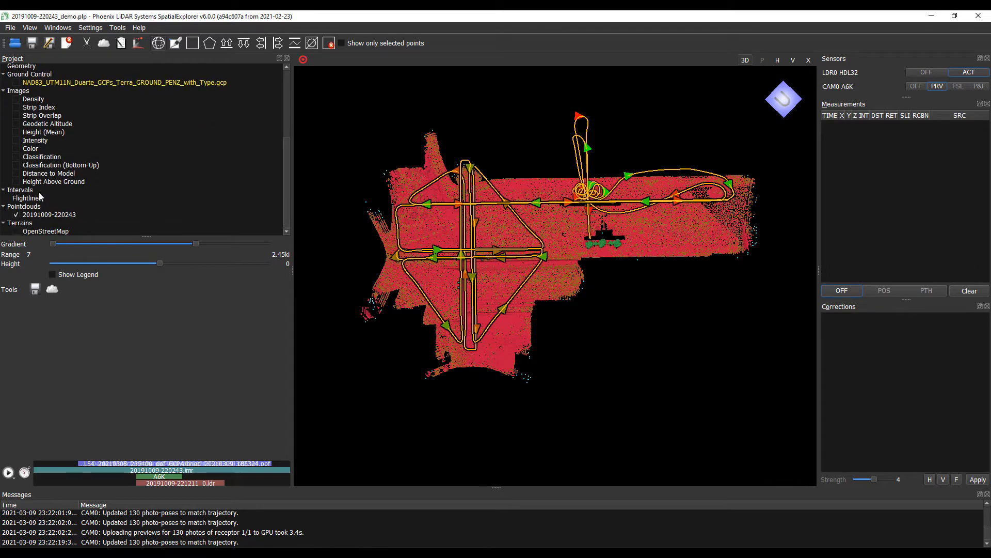
- Select the point cloud to reach its tools and hide the flight trajectory
left_click(50, 215)
scroll(191, 229, "up", 5)
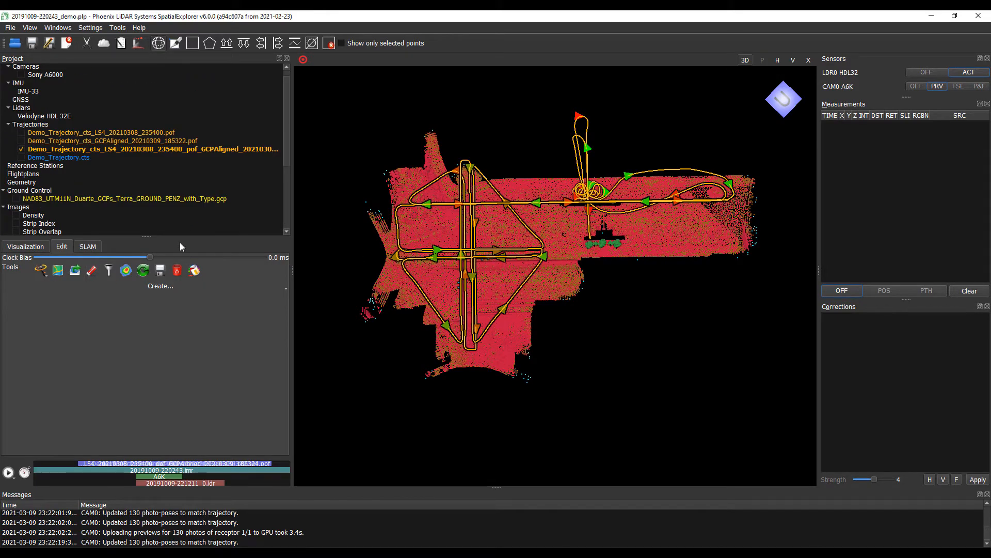
left_click_drag(630, 305, 503, 163)
left_click_drag(501, 180, 552, 286)
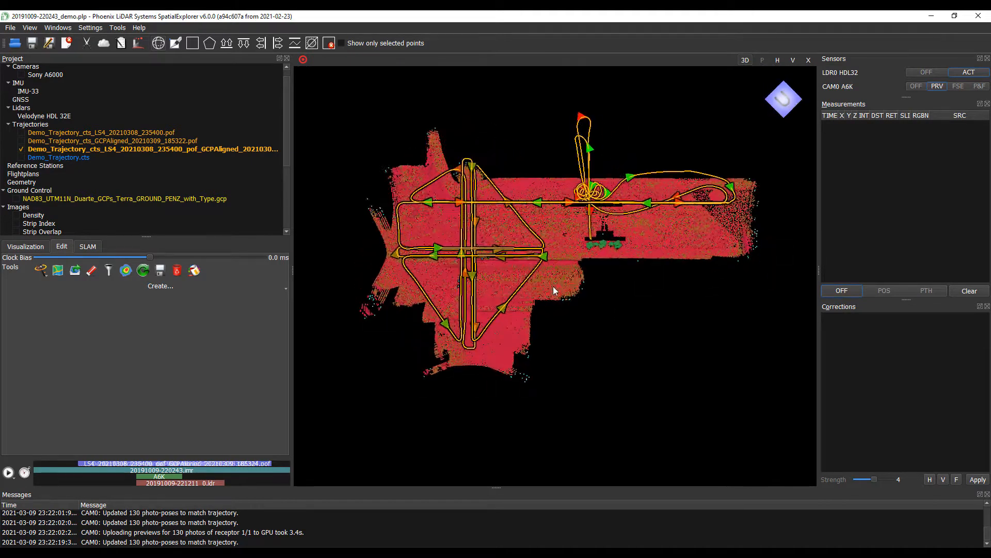
left_click(21, 149)
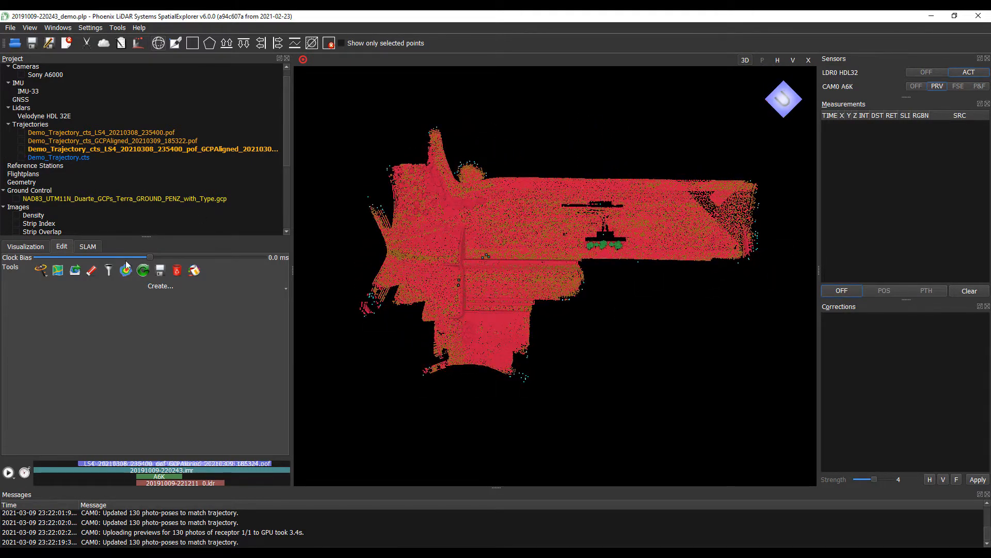
scroll(81, 216, "down", 5)
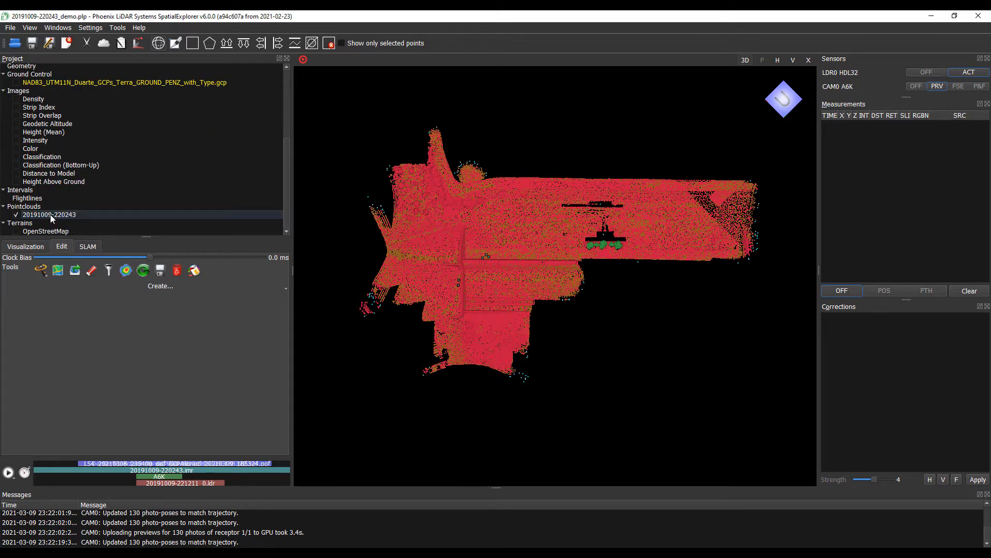
- In Create Contours, set Altitude Step to 0.5 and Grid Size to 3
left_click(125, 270)
left_click_drag(513, 209, 212, 152)
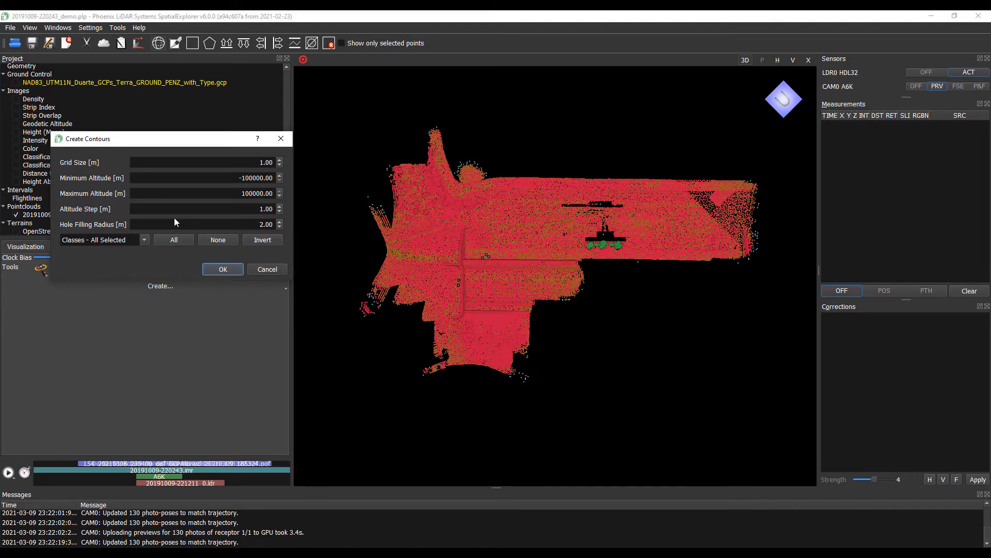
left_click(246, 168)
left_click(249, 211)
double_click(261, 208)
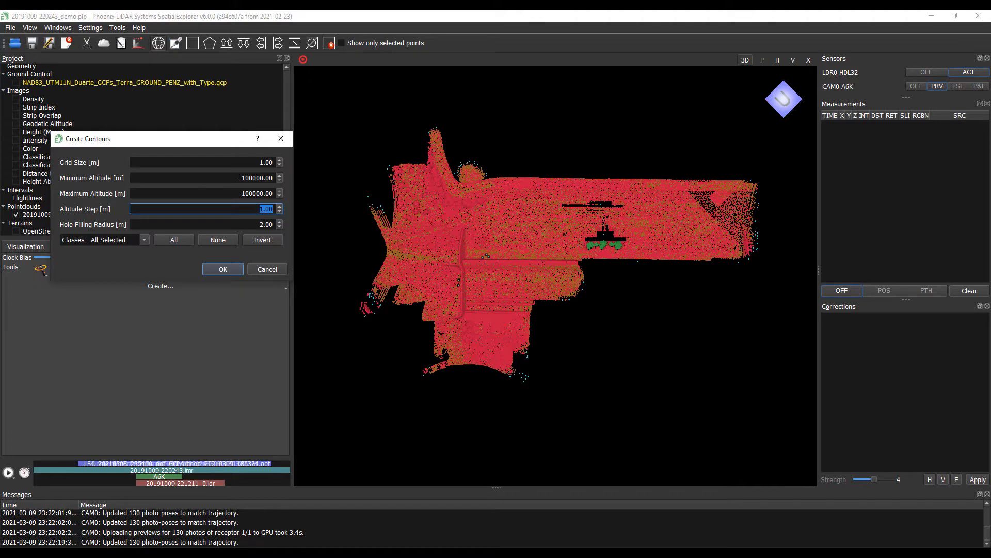
type("0.5")
left_click(255, 163)
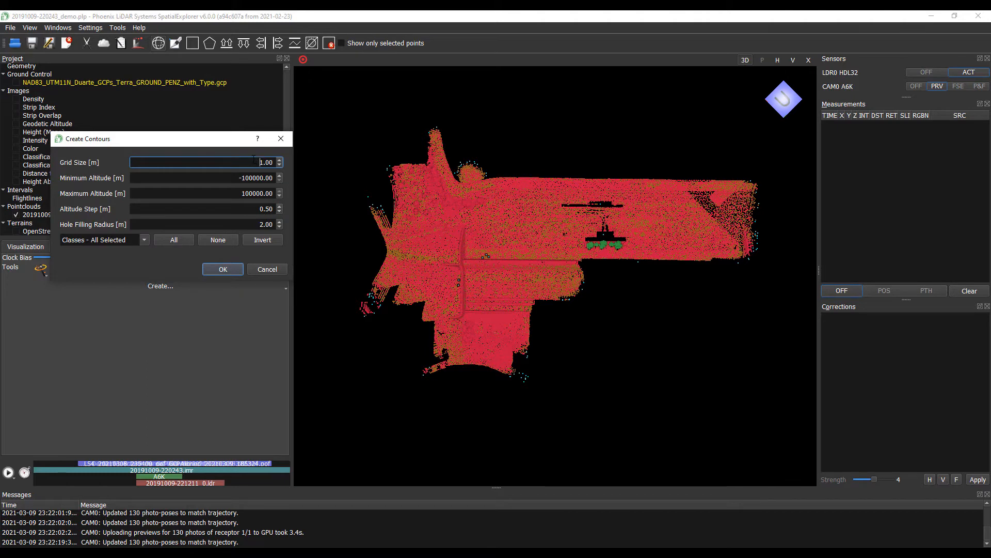
key("Delete")
- Set Hole Filling Radius to 4 and limit the contour classes to Ground only
left_click(260, 224)
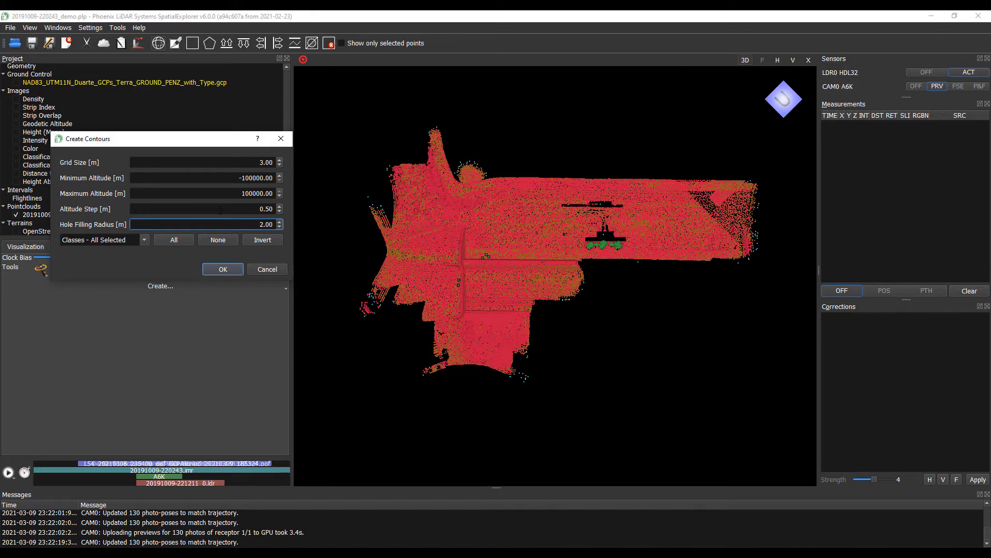
key("Delete")
left_click(144, 242)
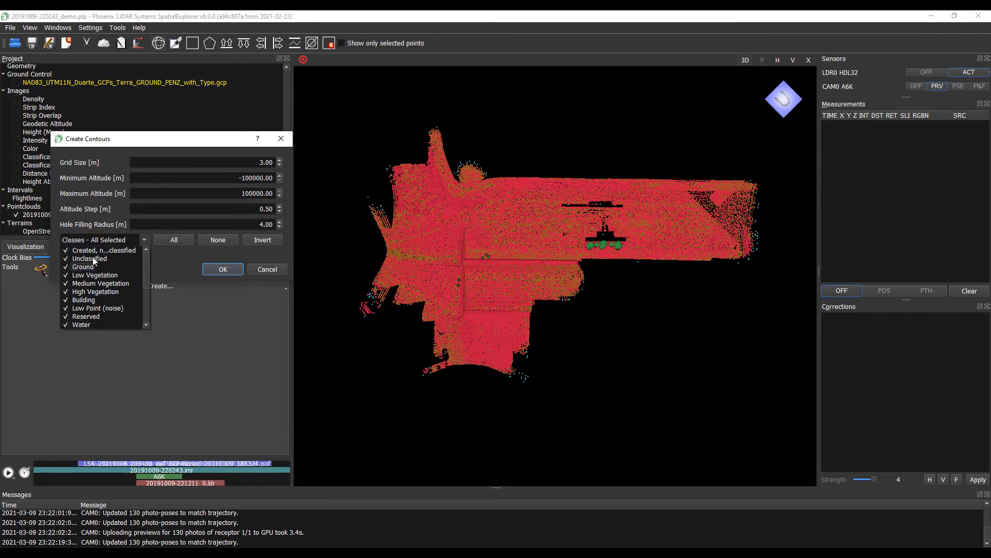
left_click(230, 241)
left_click(227, 240)
left_click(135, 241)
left_click(64, 267)
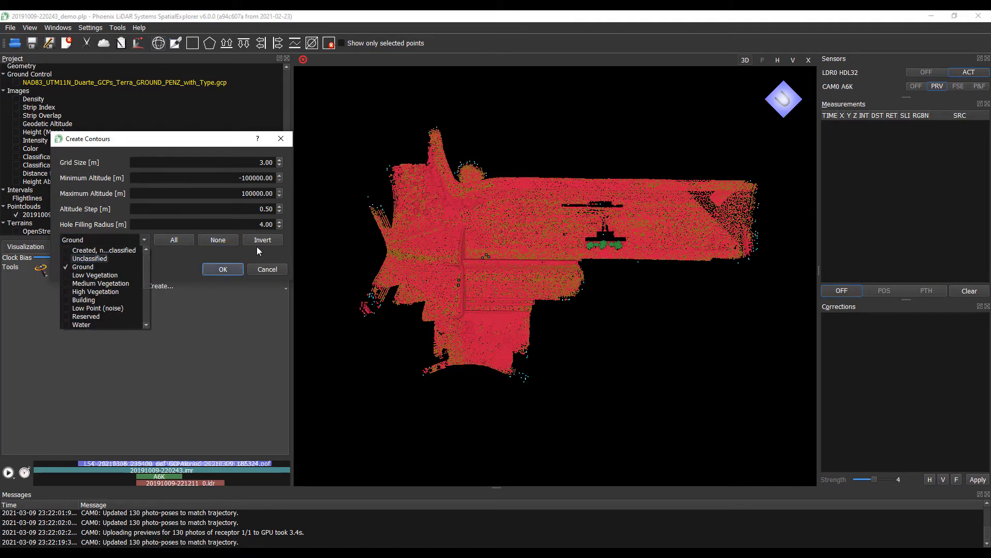
left_click(249, 252)
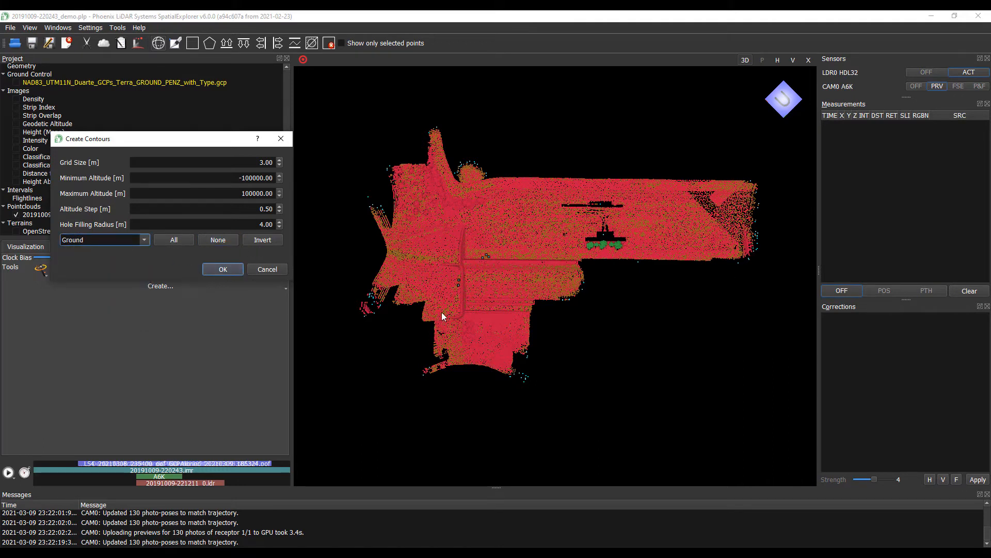
left_click(228, 273)
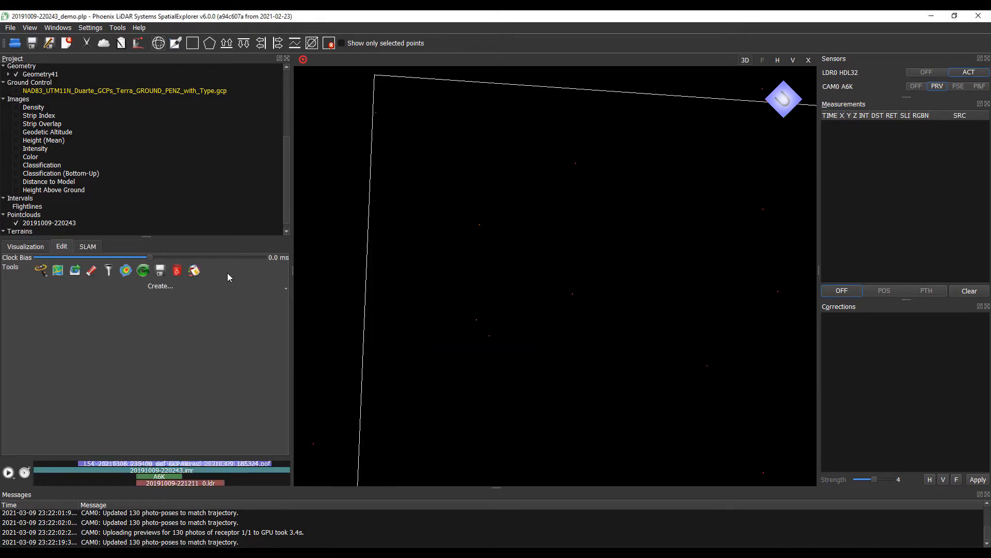
scroll(387, 265, "down", 5)
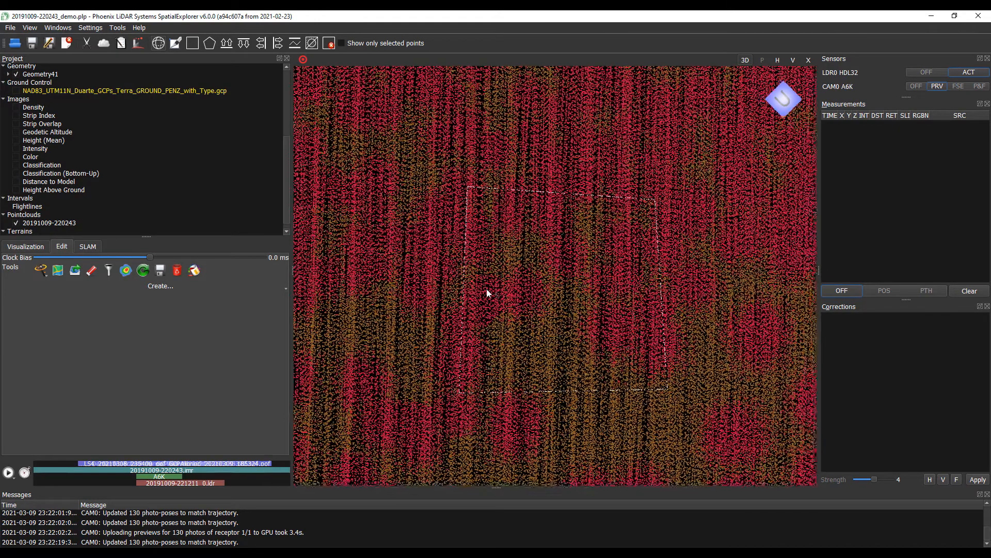
scroll(414, 283, "down", 5)
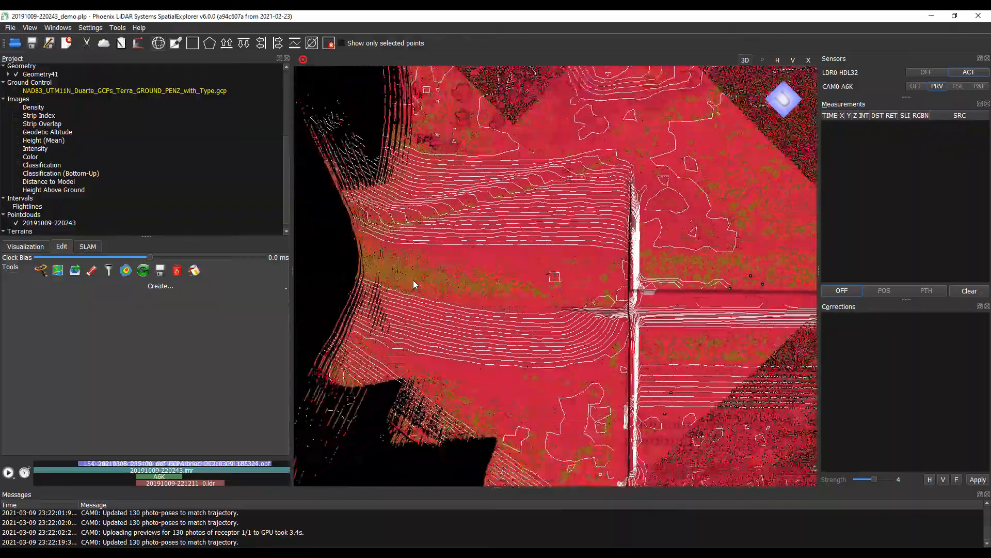
scroll(366, 259, "down", 5)
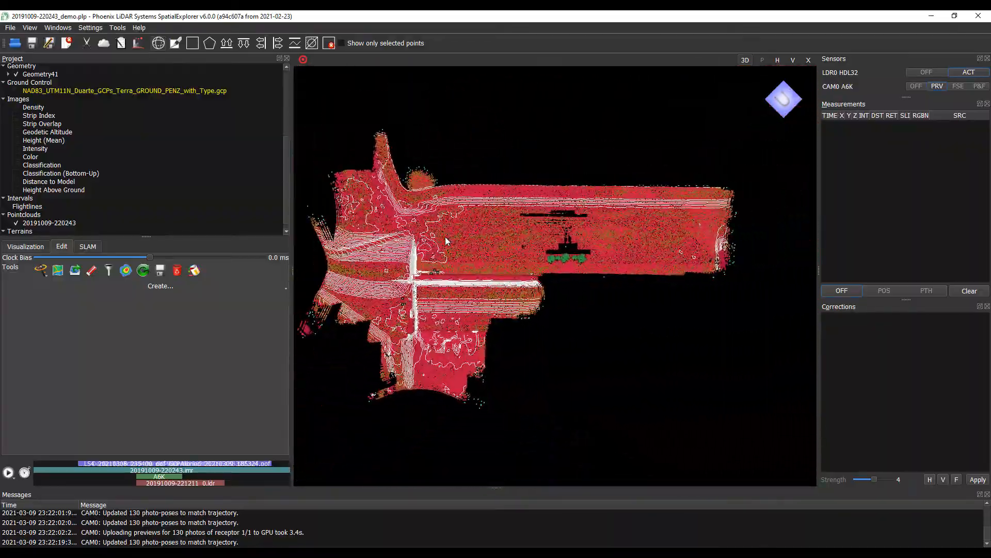
left_click_drag(474, 317, 457, 217)
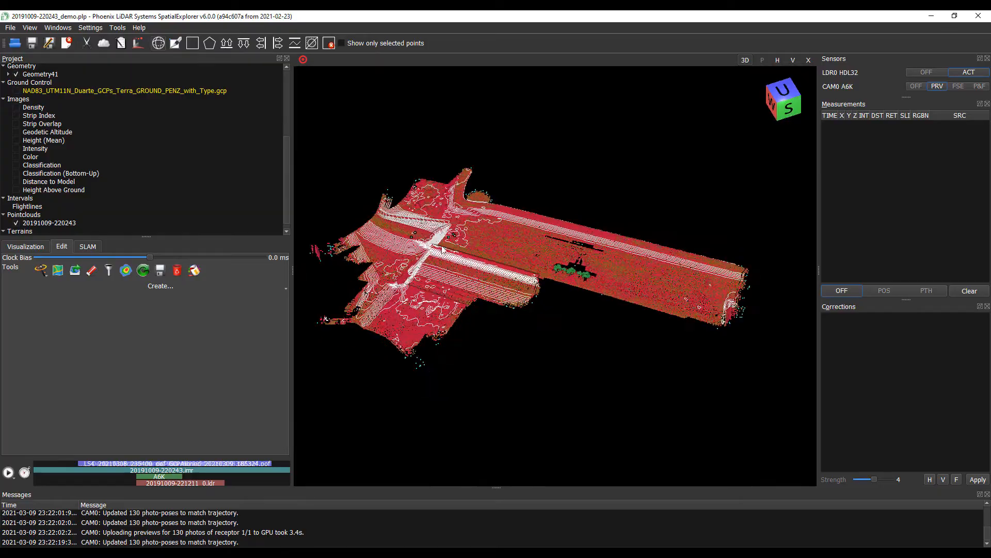
scroll(528, 283, "up", 5)
left_click_drag(528, 283, 350, 274)
scroll(362, 274, "down", 5)
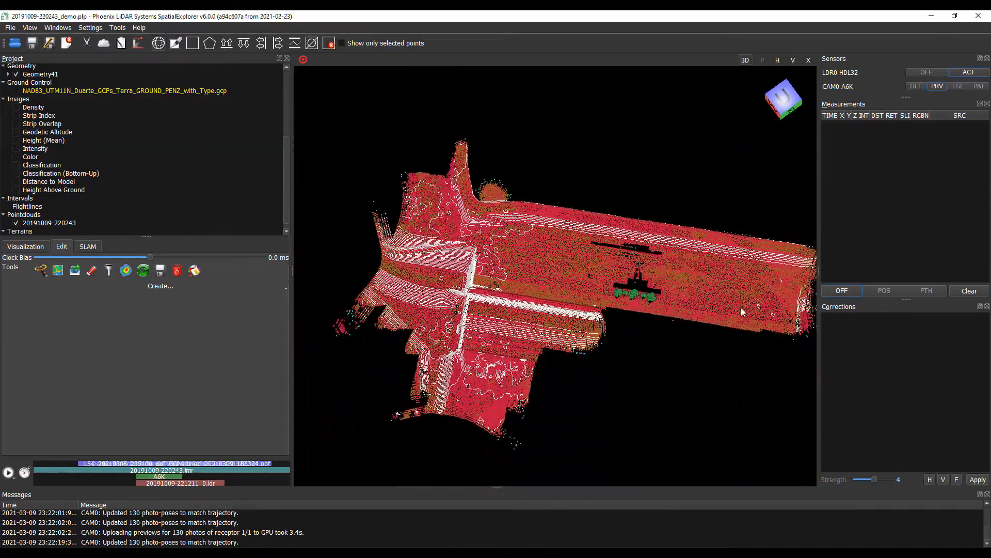
left_click_drag(542, 273, 542, 347)
right_click_drag(542, 347, 612, 355)
scroll(613, 360, "up", 3)
left_click_drag(613, 360, 514, 427)
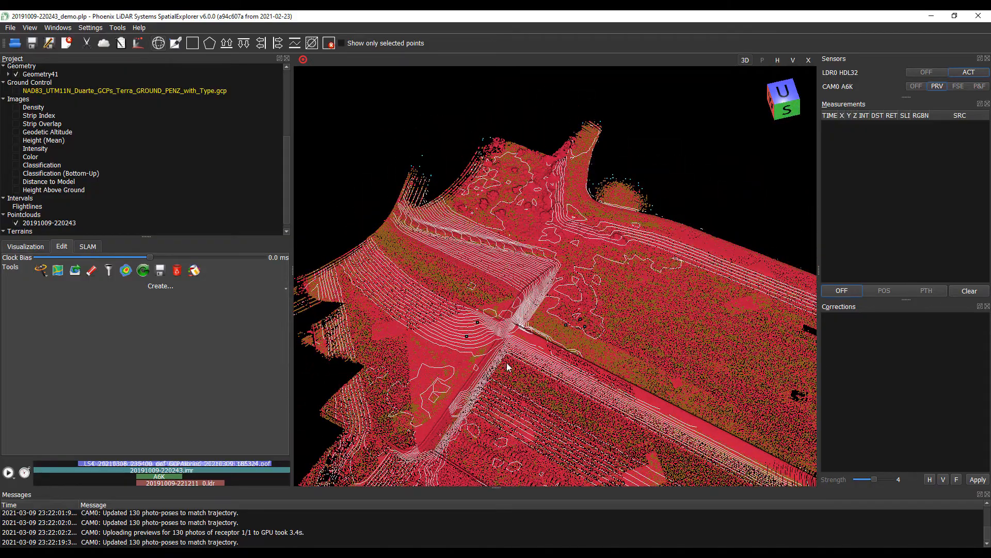
scroll(413, 287, "down", 3)
left_click_drag(465, 299, 648, 345)
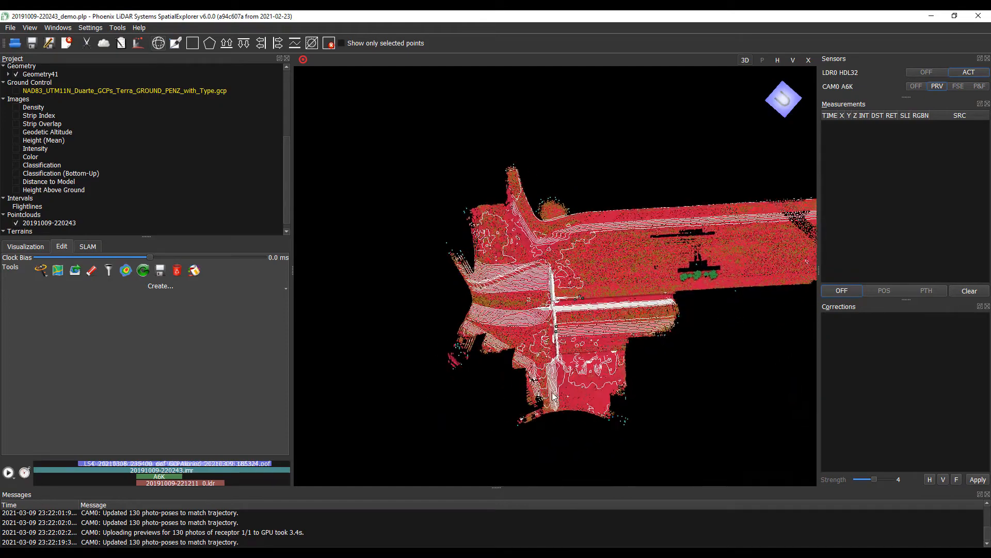
right_click_drag(648, 345, 524, 355)
left_click_drag(525, 354, 469, 350)
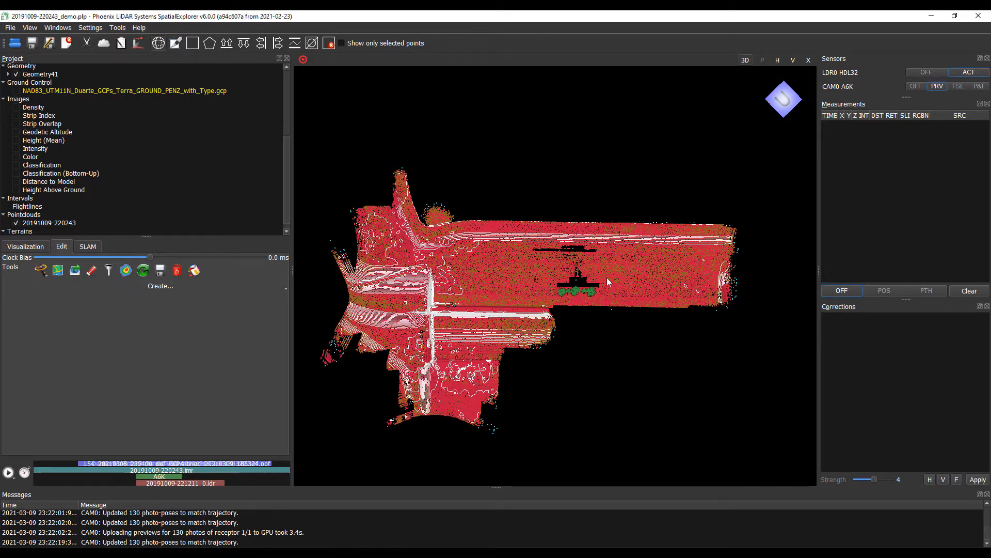
left_click_drag(619, 261, 668, 236)
scroll(65, 176, "up", 5)
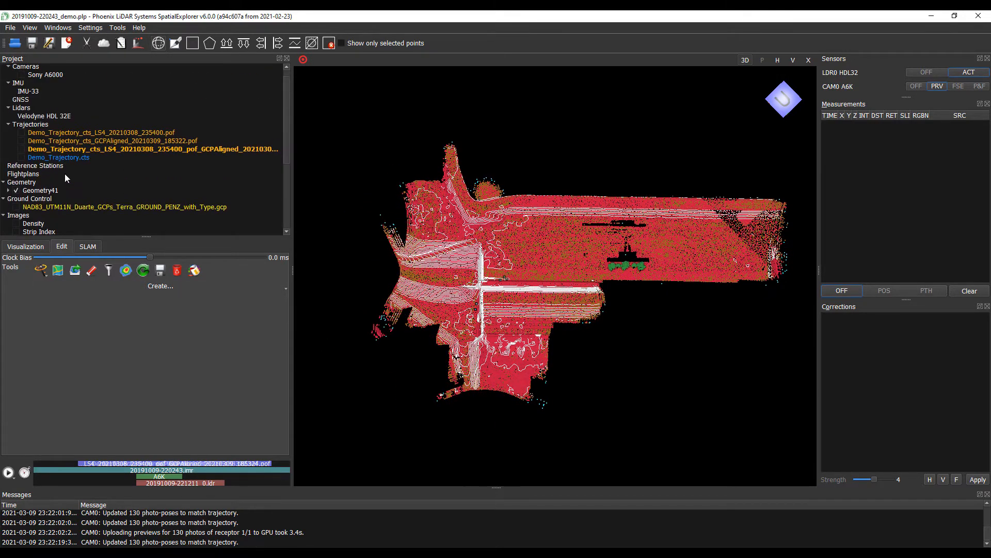
- Select Ground Control in the Project tree to show its display settings, briefly checking Strip Index
left_click(43, 201)
left_click_drag(628, 246, 520, 250)
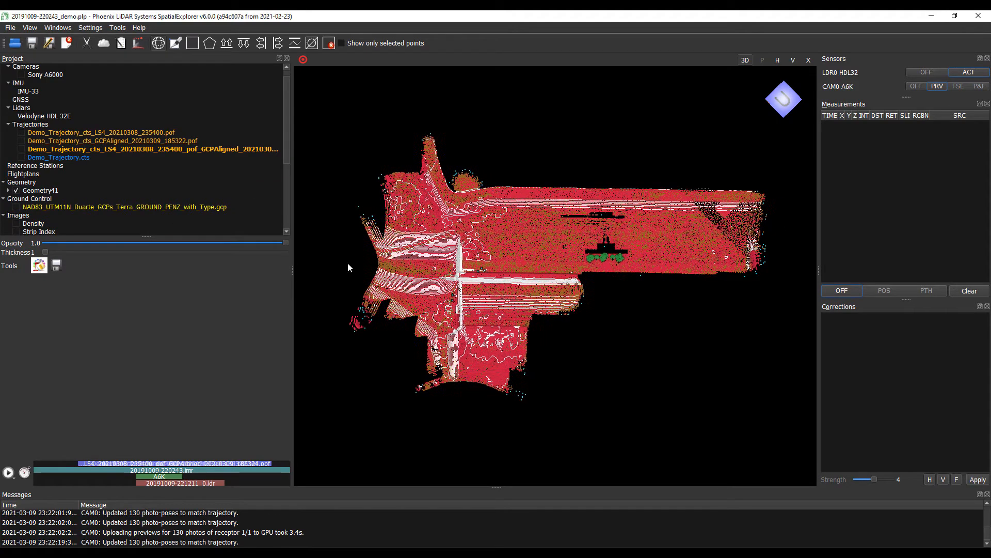
scroll(107, 201, "down", 1)
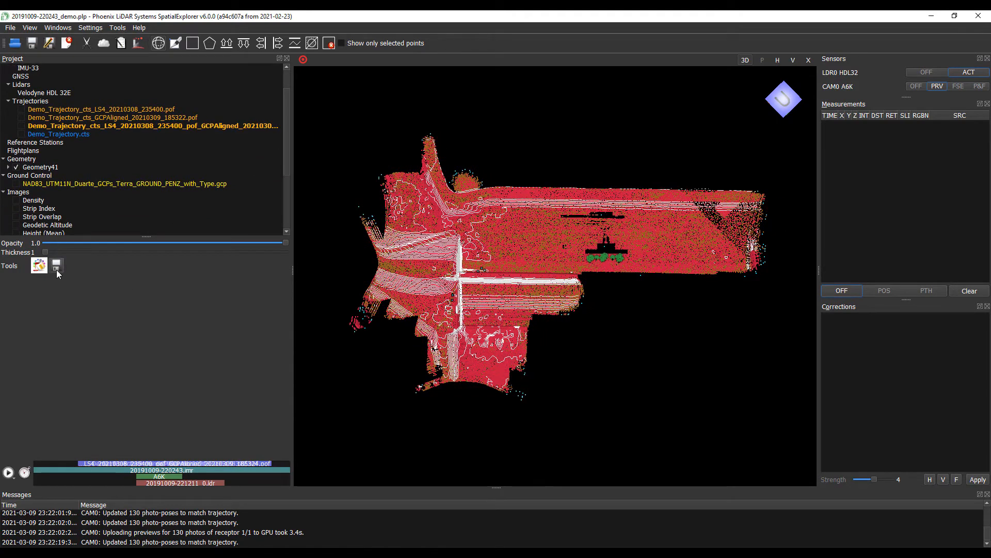
left_click(44, 208)
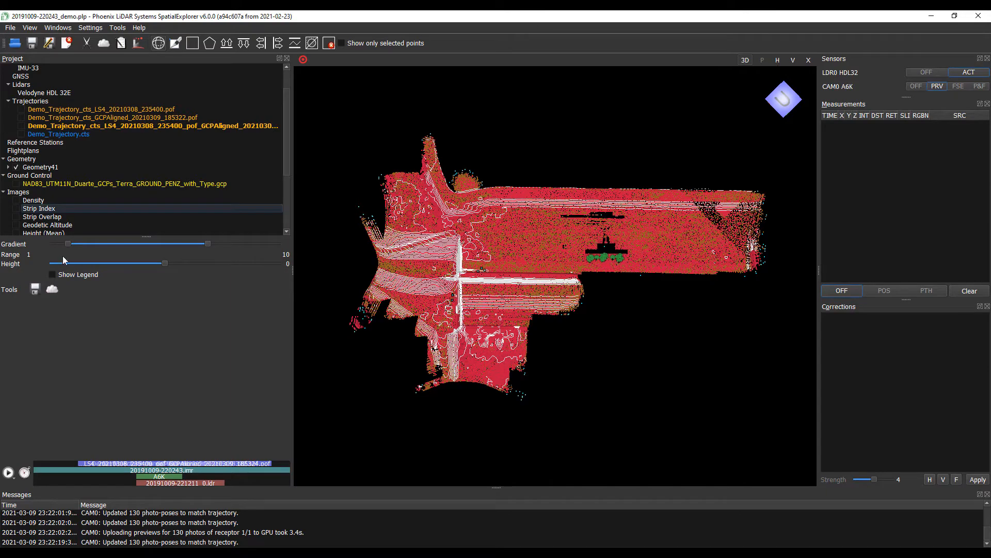
left_click(47, 174)
left_click_drag(594, 255, 520, 310)
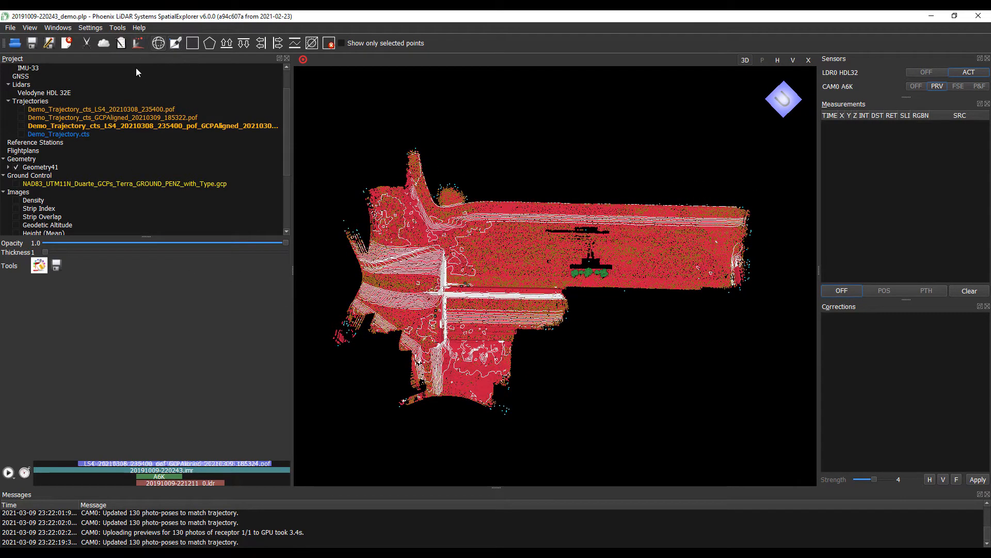
- Save a report as Report-20210310-112825.html with no maps in the project report
left_click(120, 44)
left_click(667, 274)
left_click_drag(464, 87, 395, 82)
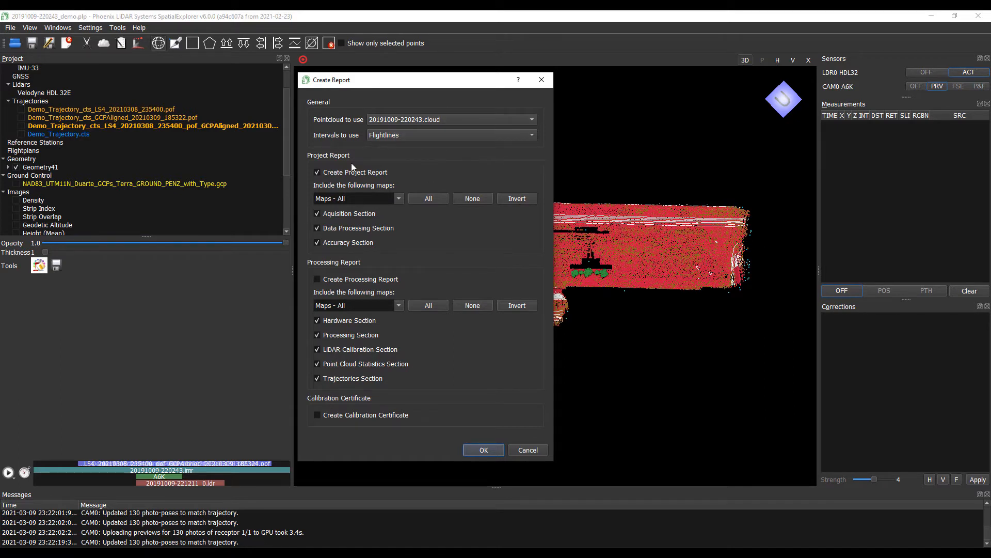
left_click(399, 198)
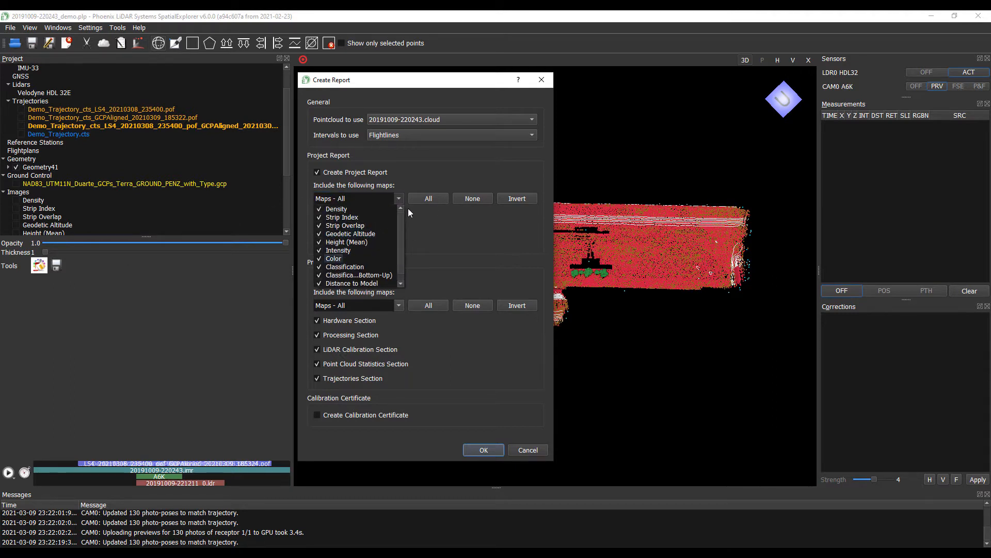
left_click(449, 193)
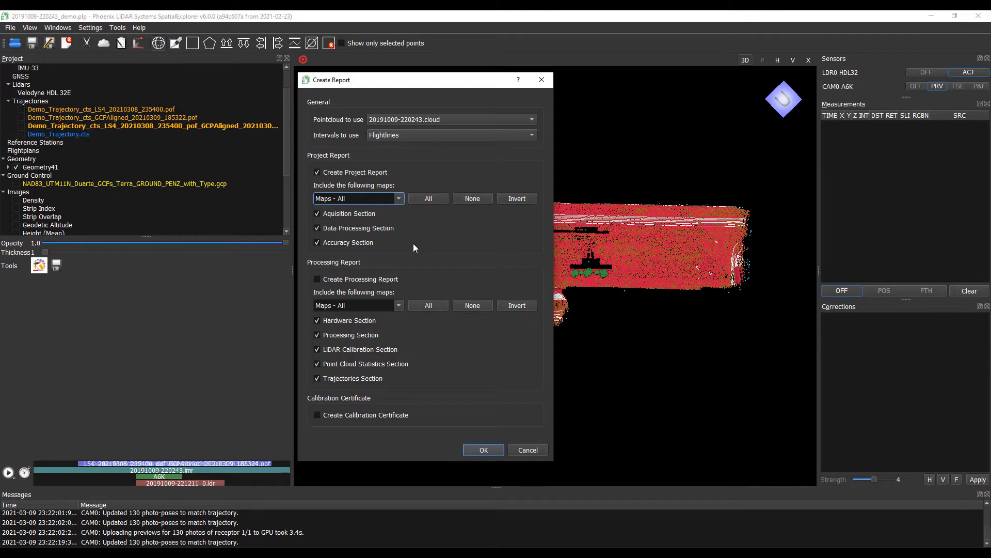
left_click(476, 199)
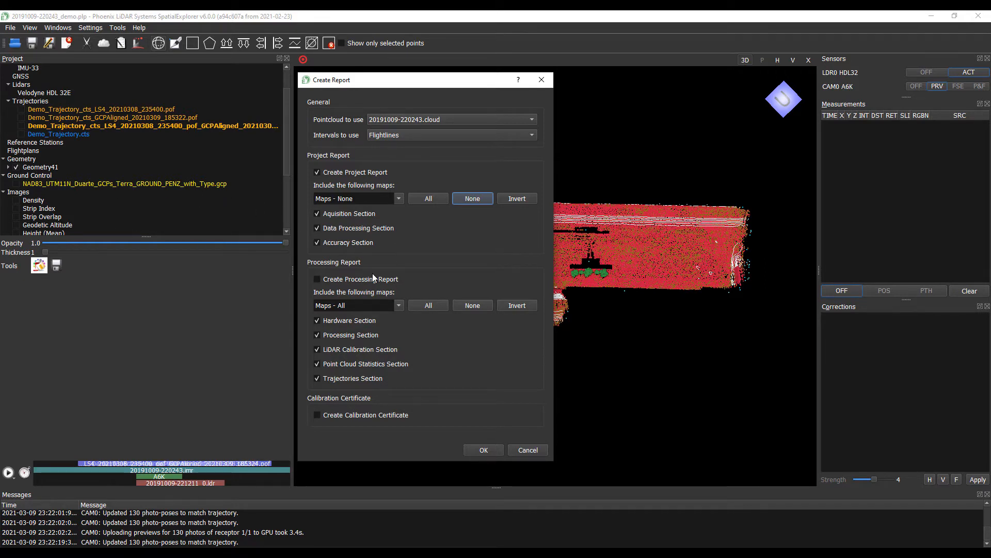
- Add a processing report with no maps and generate both reports
left_click(318, 278)
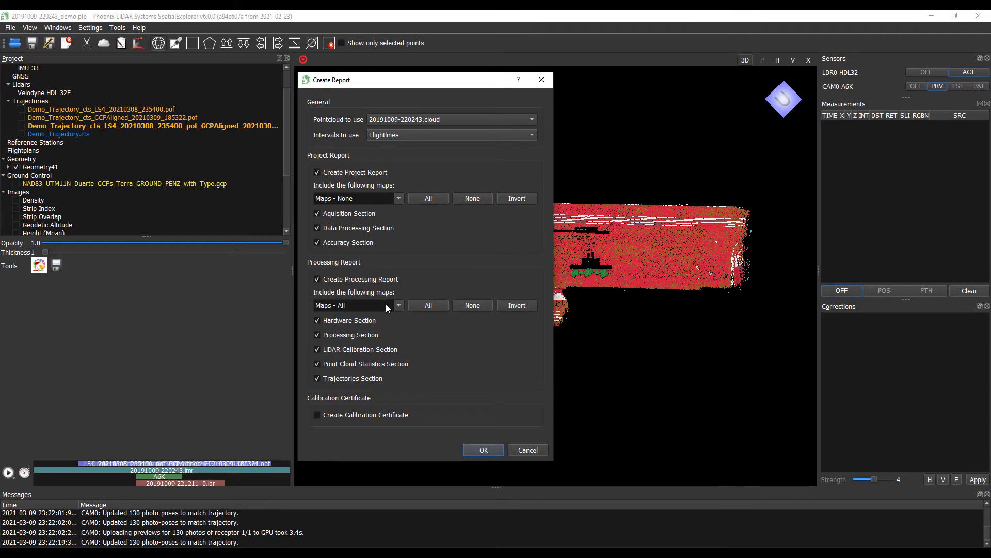
left_click(471, 307)
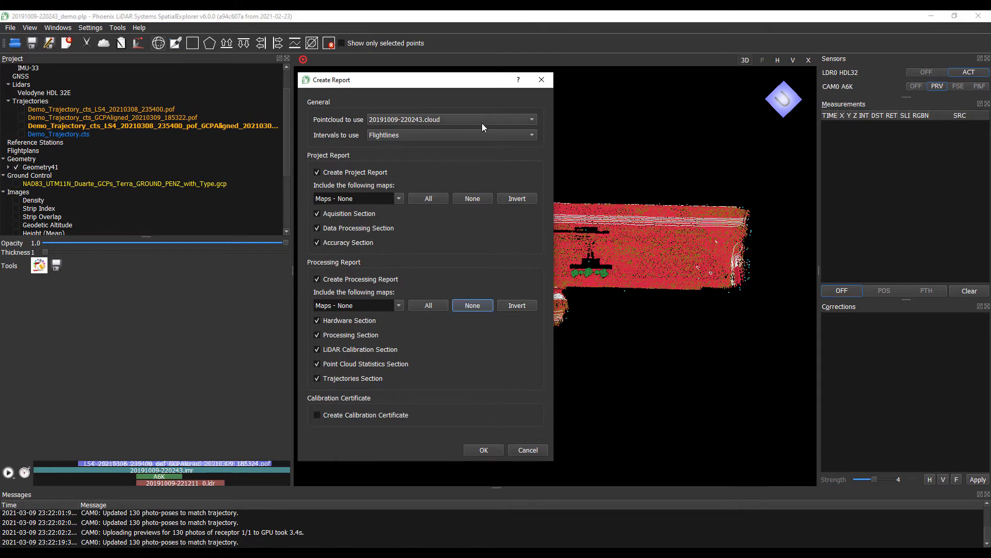
left_click(484, 450)
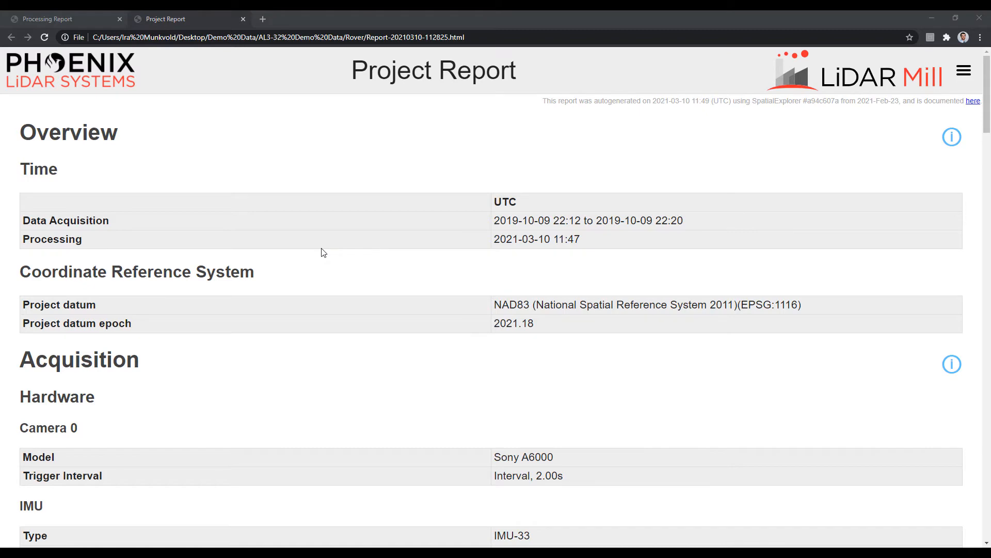
- Scroll to the check point accuracy results and highlight the 0.027 m RMSEz figure
scroll(321, 252, "down", 1)
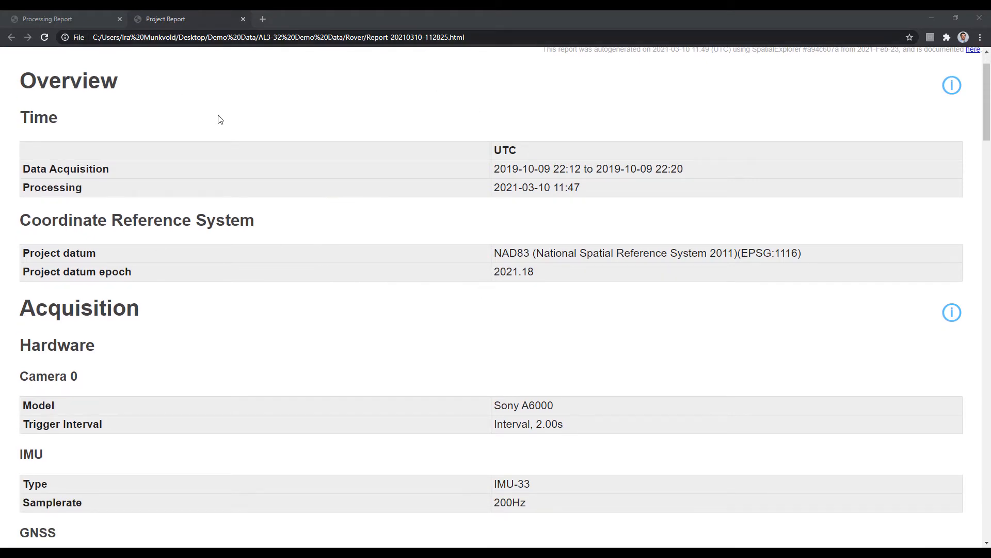
scroll(276, 225, "up", 1)
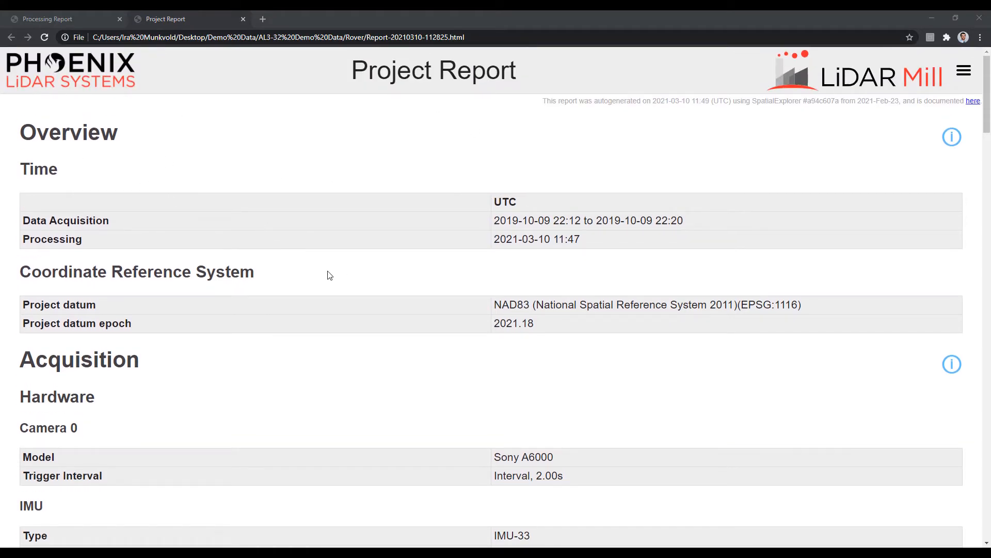
scroll(373, 287, "down", 4)
scroll(378, 285, "down", 9)
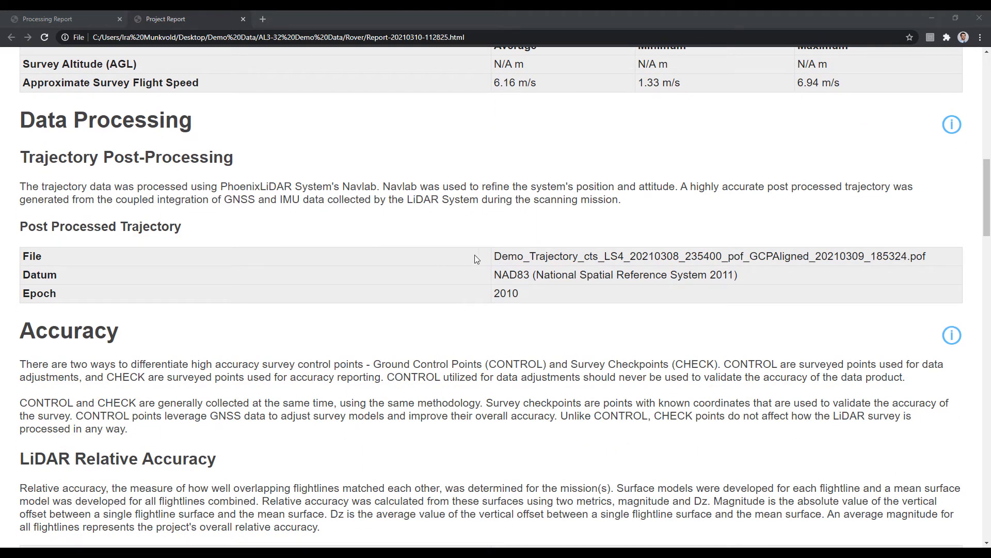
scroll(422, 271, "down", 7)
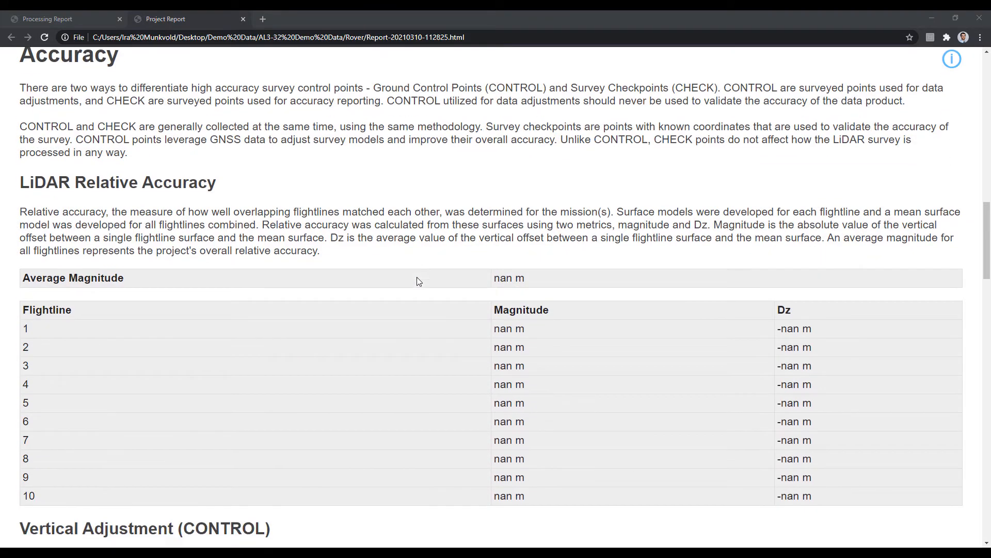
scroll(467, 370, "down", 2)
scroll(387, 324, "down", 2)
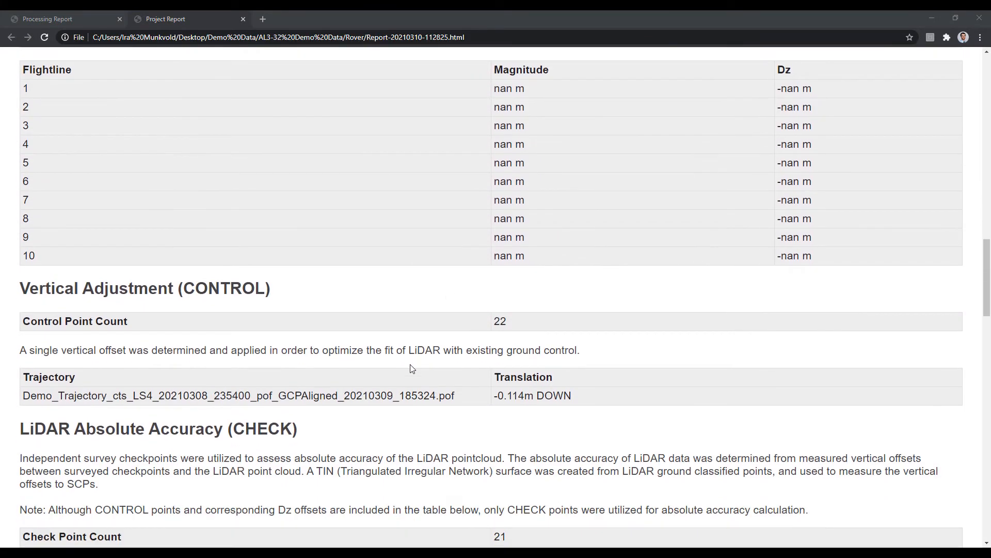
scroll(408, 368, "down", 1)
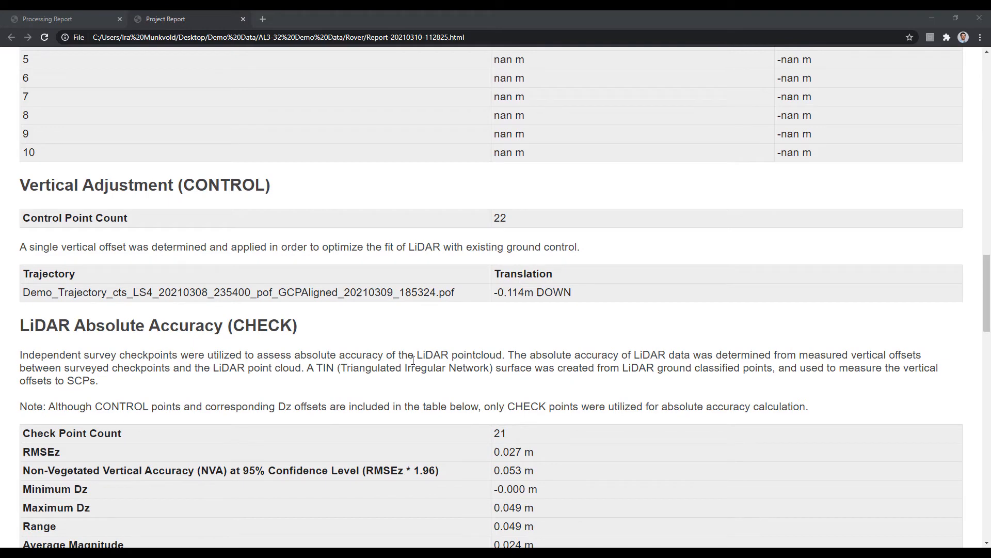
scroll(413, 360, "down", 4)
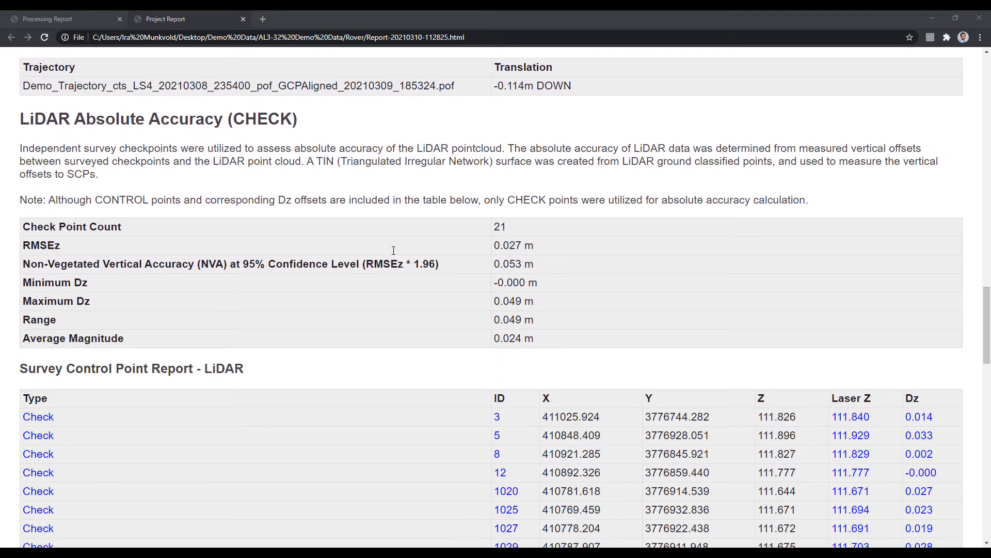
scroll(485, 317, "down", 1)
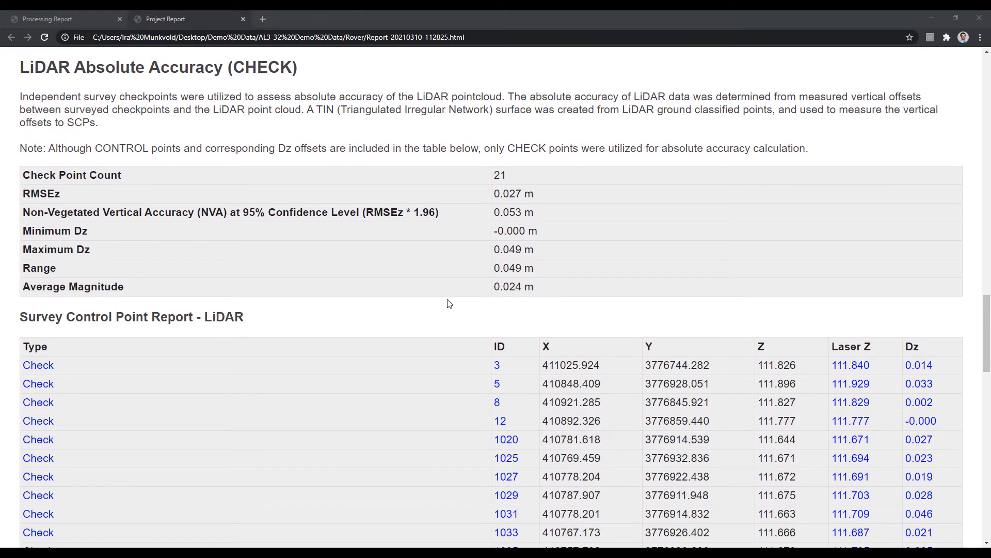
double_click(30, 194)
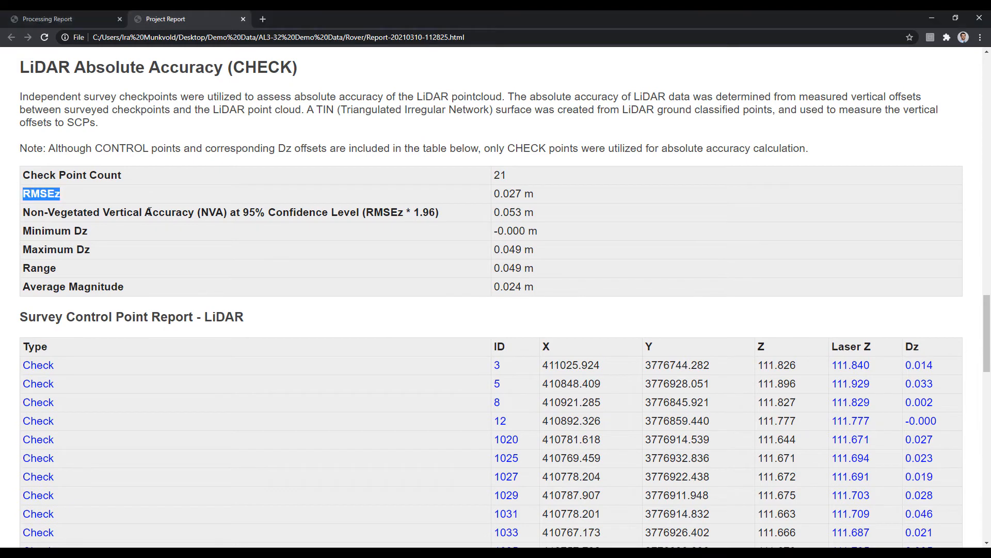
left_click(516, 196)
- Scroll through the 21-point control table down to the Dz Histogram
scroll(418, 299, "down", 1)
scroll(418, 299, "down", 3)
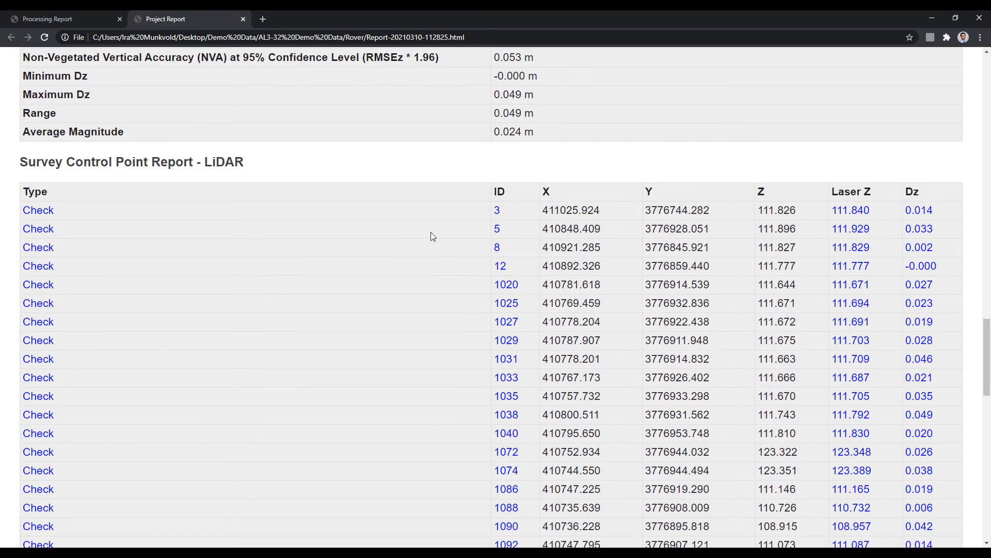
scroll(449, 279, "down", 2)
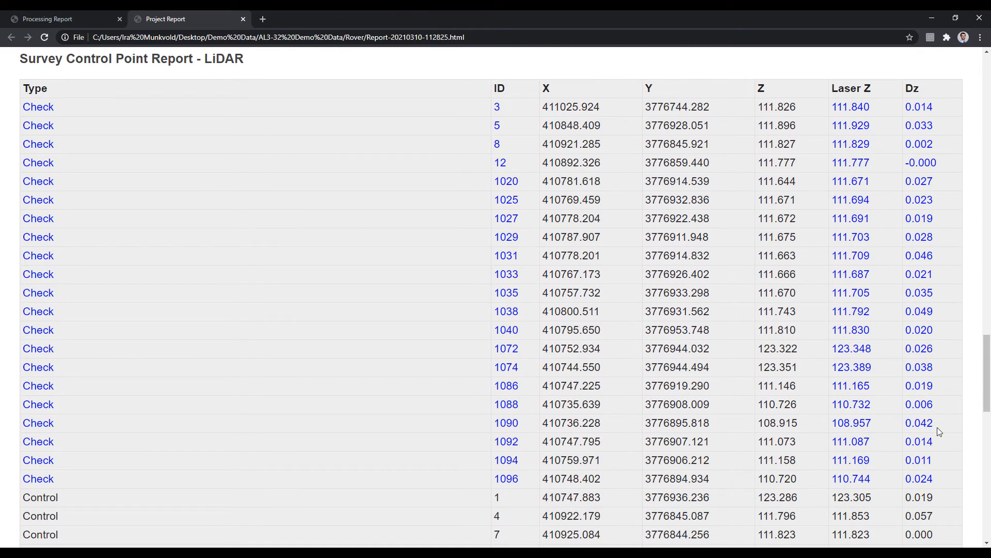
scroll(371, 298, "down", 6)
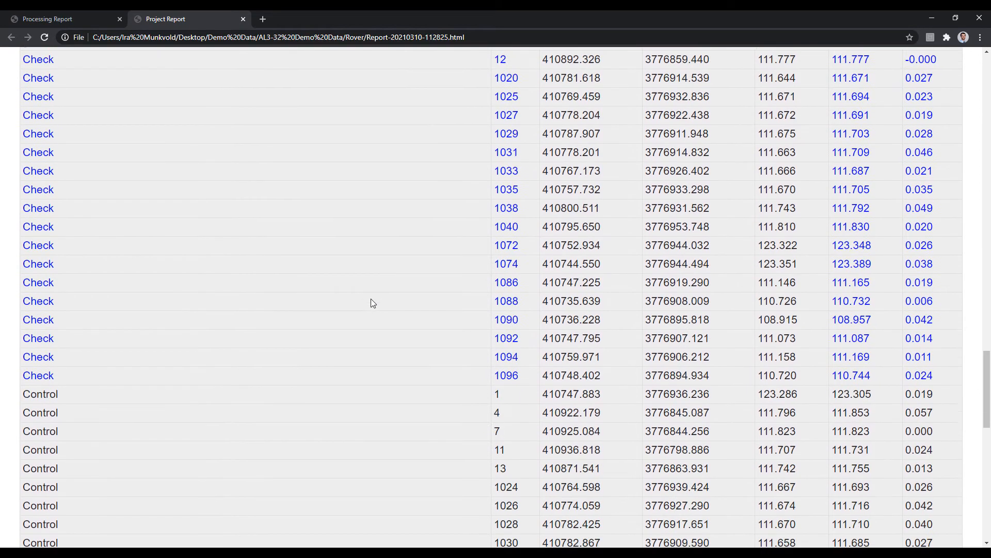
scroll(374, 303, "down", 2)
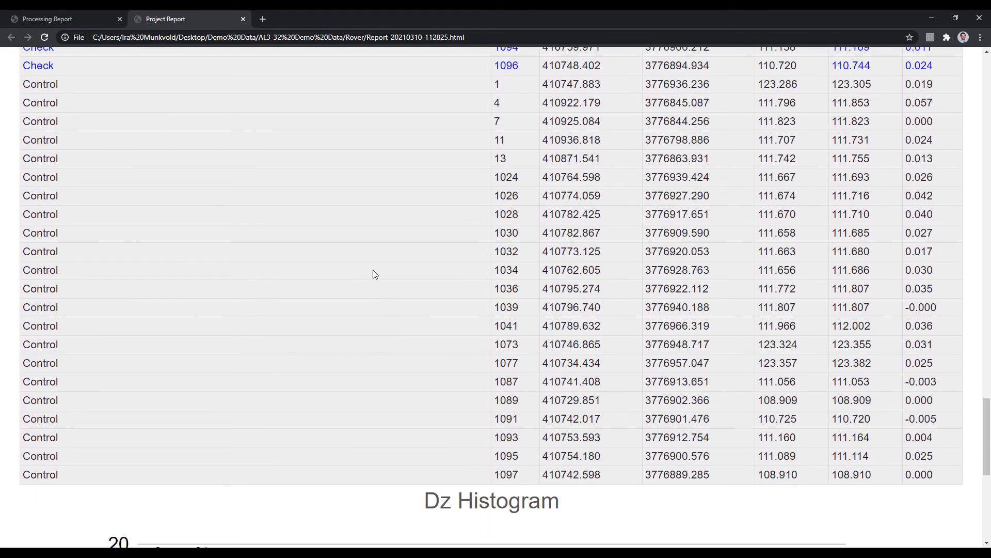
scroll(268, 301, "down", 7)
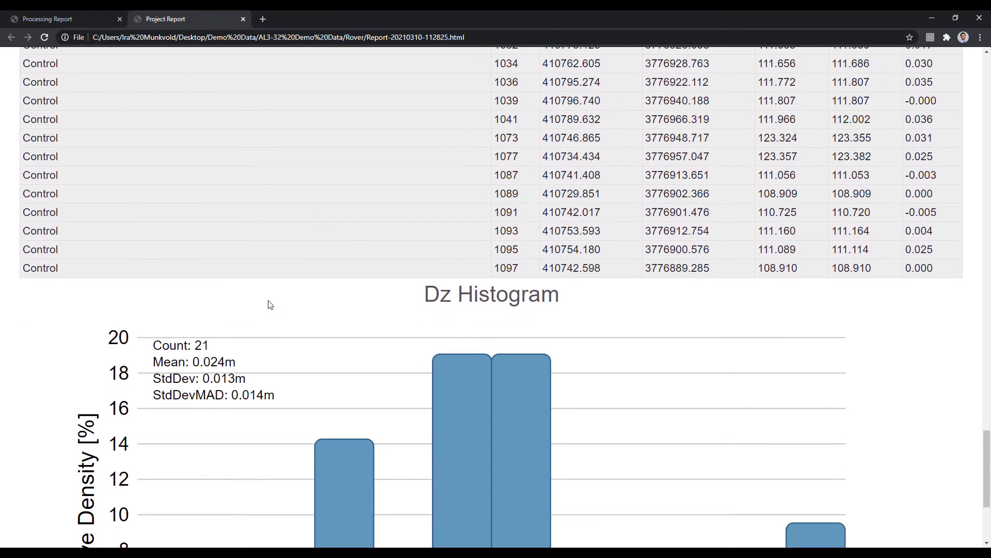
scroll(287, 251, "down", 1)
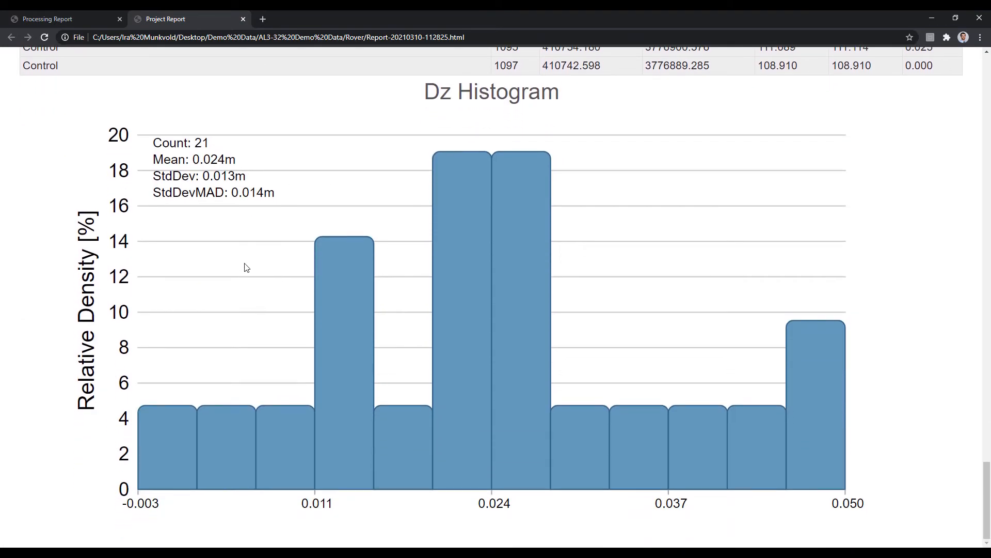
- Switch to the Processing Report and scroll through the camera and laser parameters
left_click(75, 18)
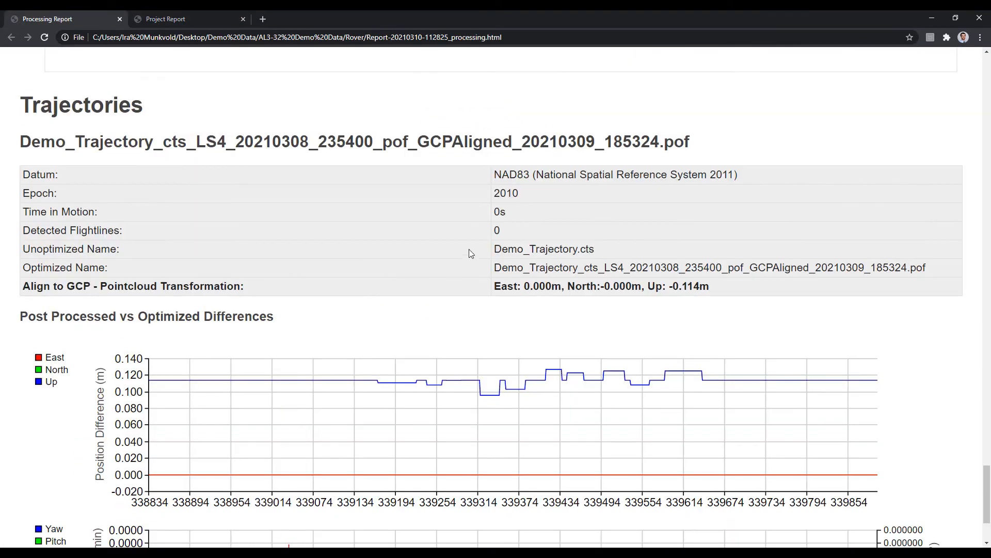
scroll(380, 443, "up", 8)
scroll(379, 443, "up", 20)
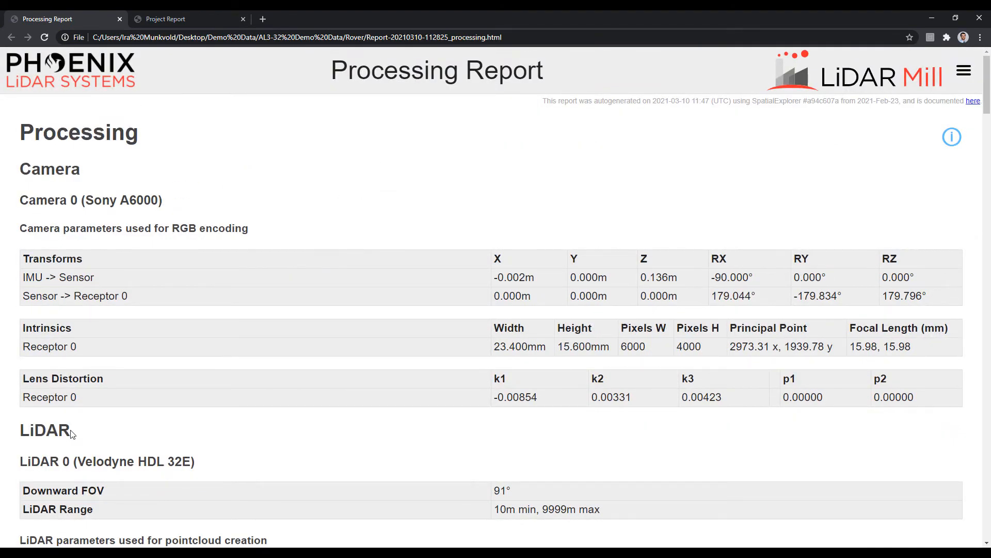
scroll(249, 404, "down", 3)
scroll(249, 404, "down", 9)
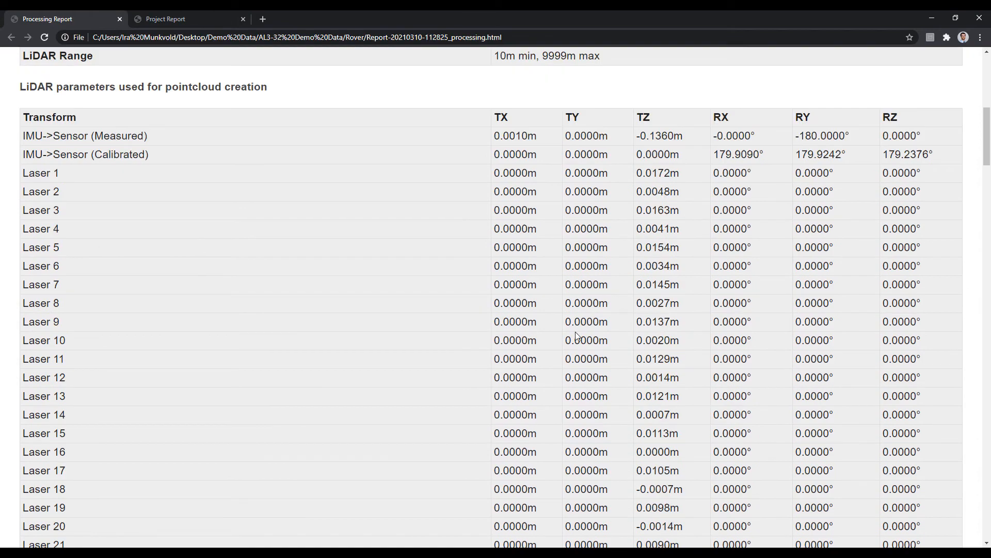
scroll(365, 325, "down", 10)
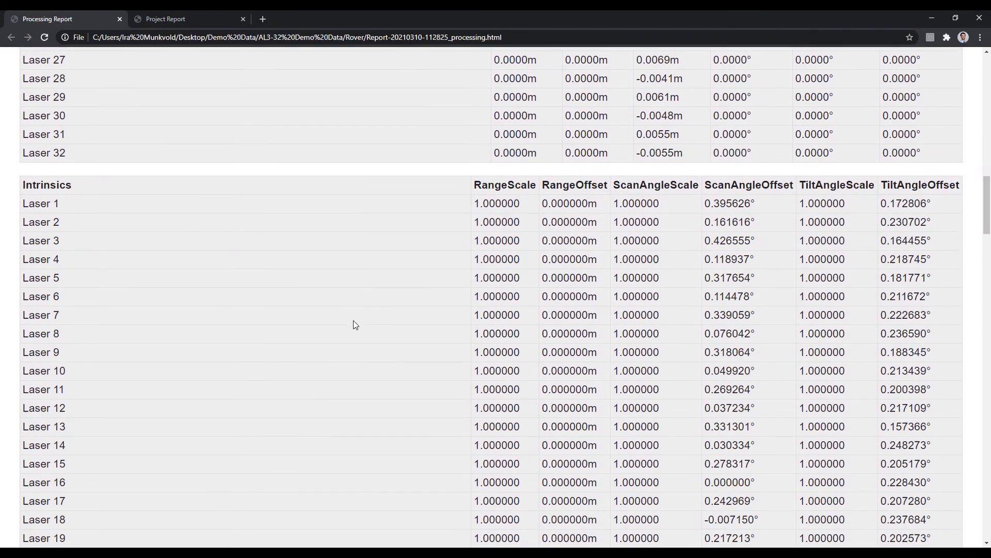
scroll(355, 321, "down", 3)
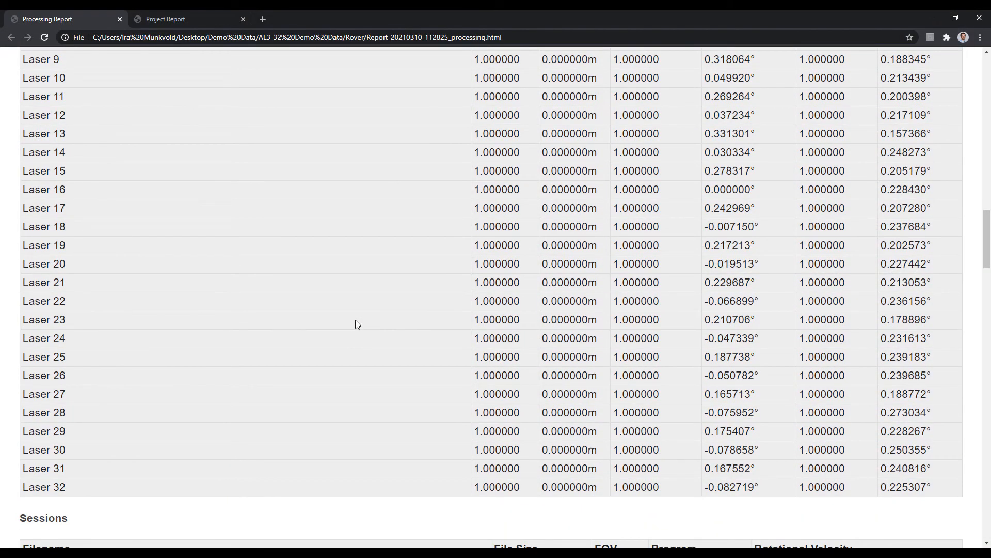
scroll(355, 323, "down", 6)
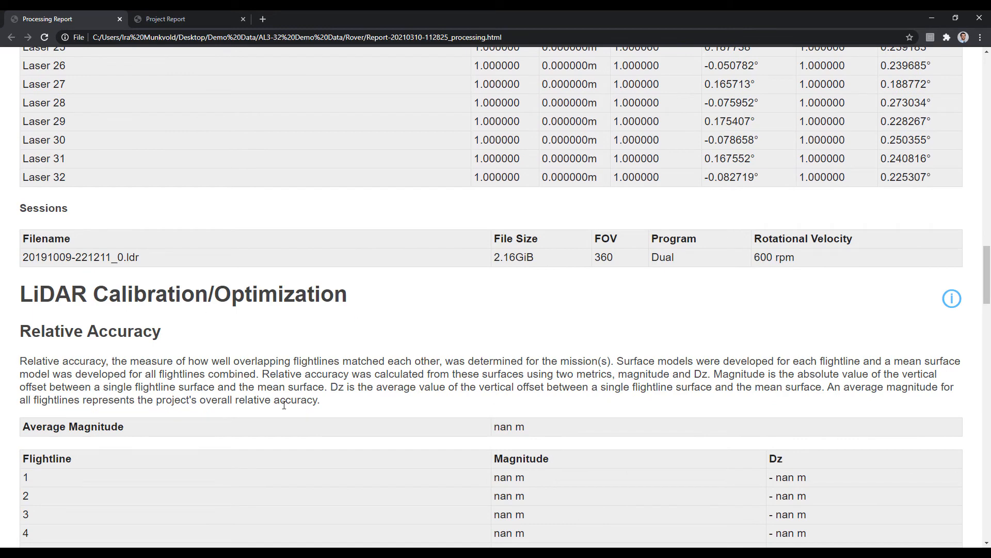
scroll(174, 122, "down", 1)
scroll(362, 268, "down", 5)
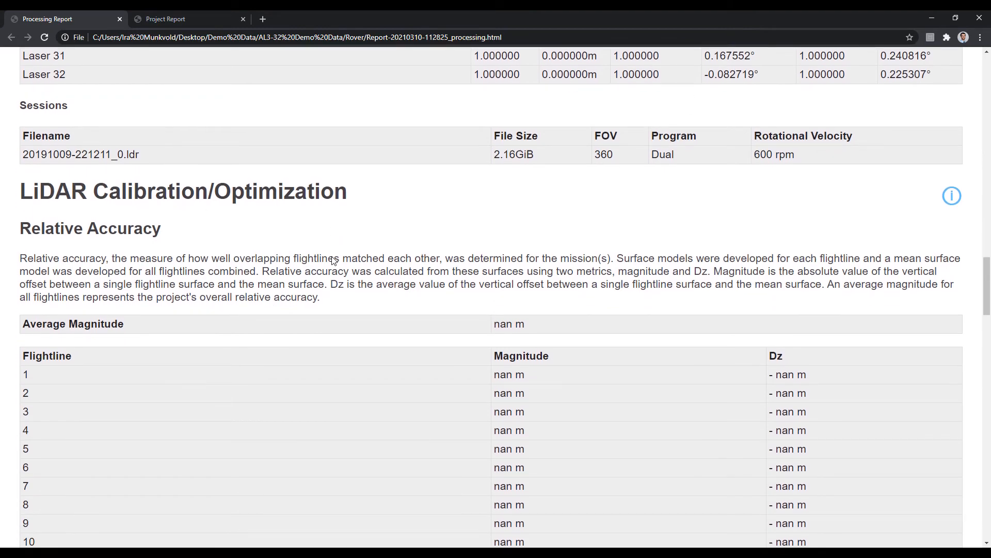
scroll(347, 260, "down", 5)
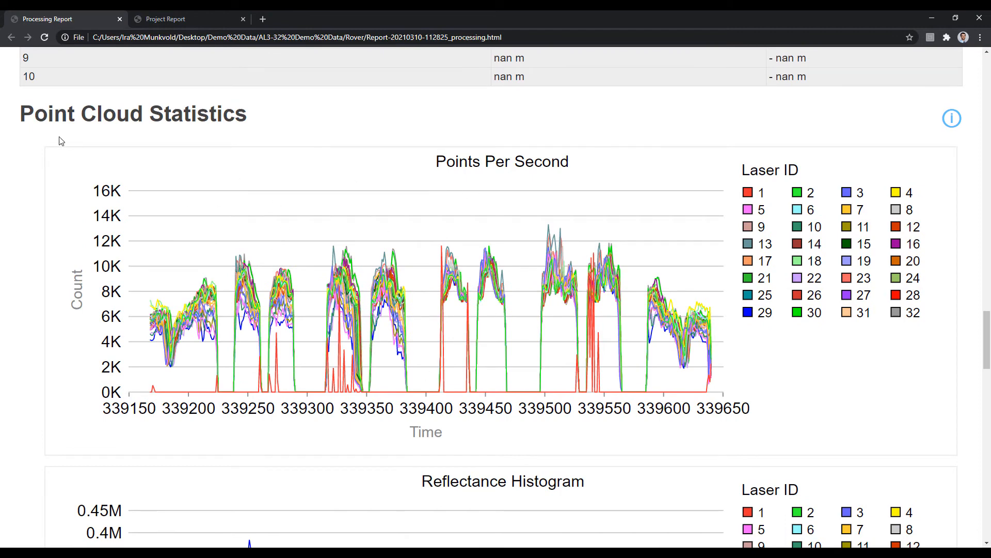
- Scroll to the trajectory differences and highlight the -0.114 m Up offset
scroll(202, 258, "down", 2)
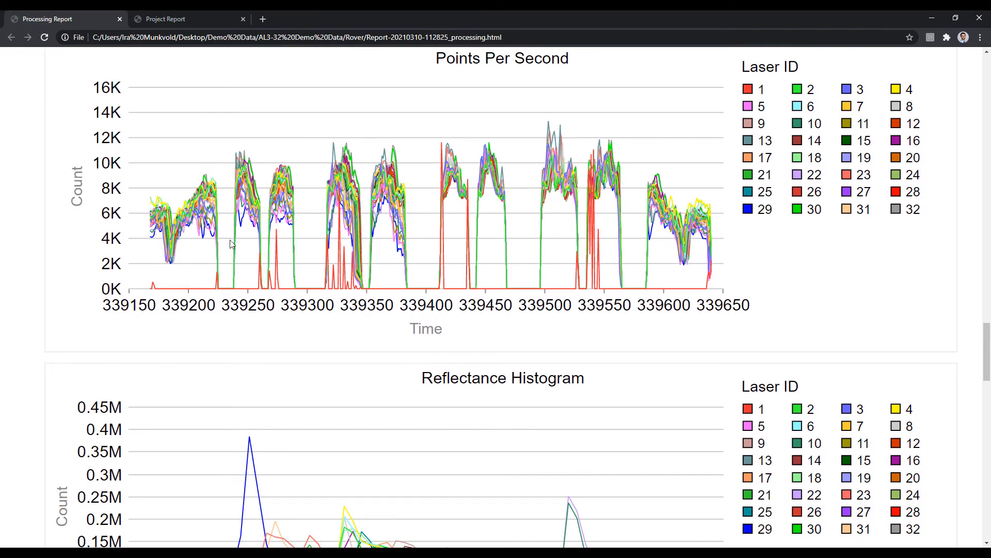
scroll(140, 298, "down", 2)
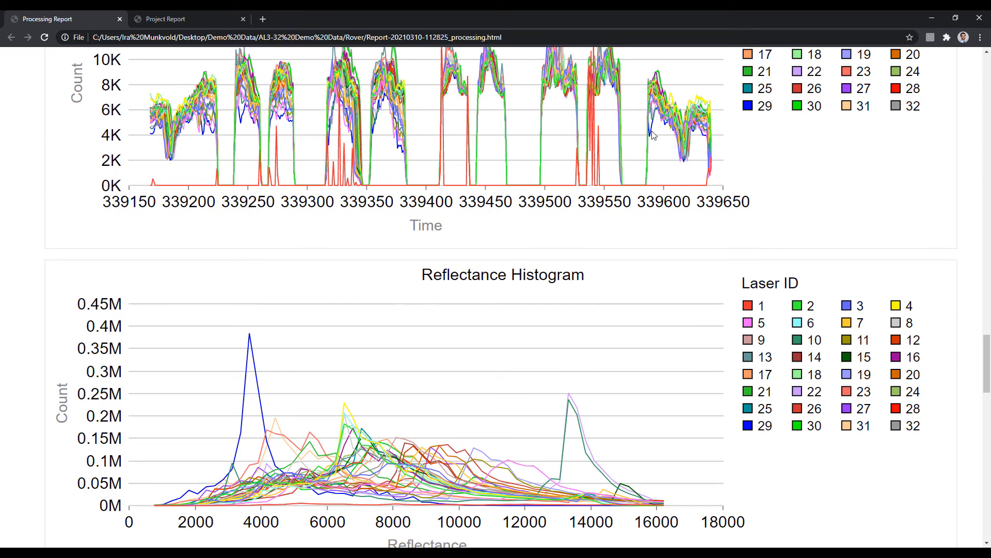
scroll(276, 380, "down", 1)
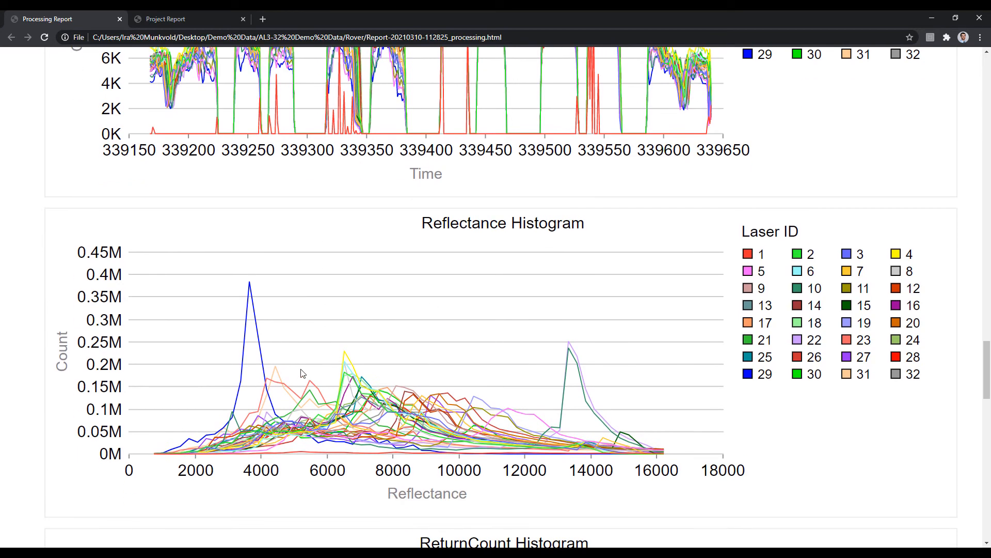
scroll(161, 310, "down", 2)
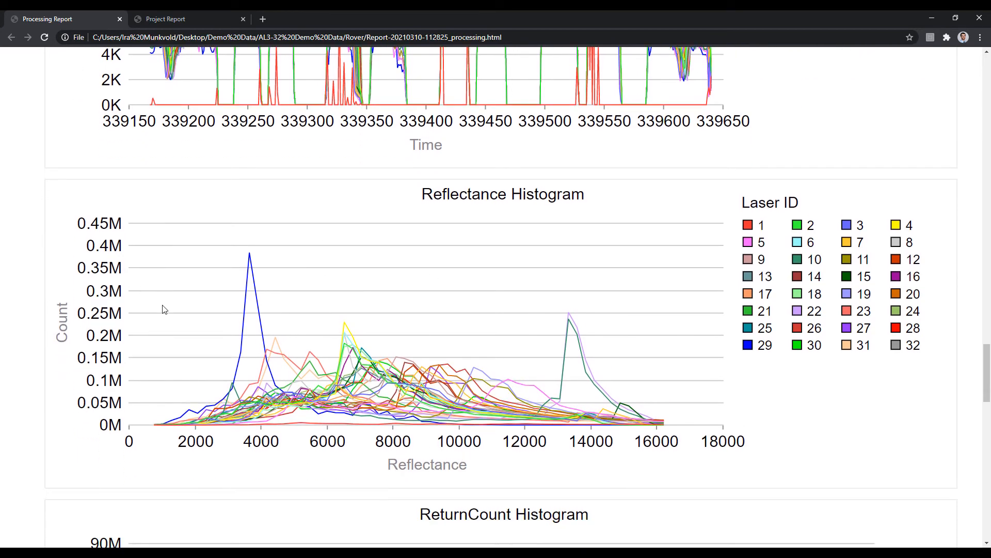
scroll(139, 304, "down", 1)
scroll(138, 304, "down", 10)
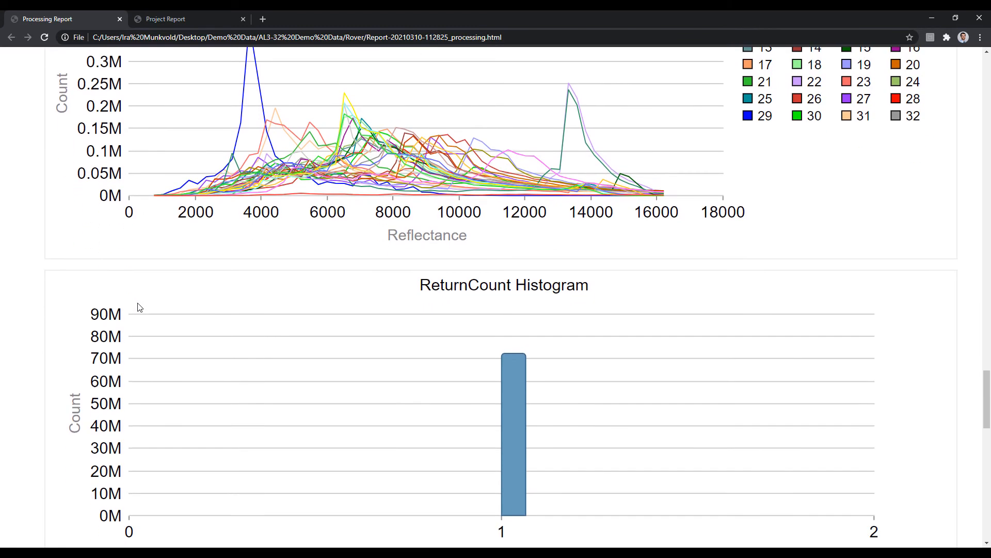
scroll(138, 308, "down", 8)
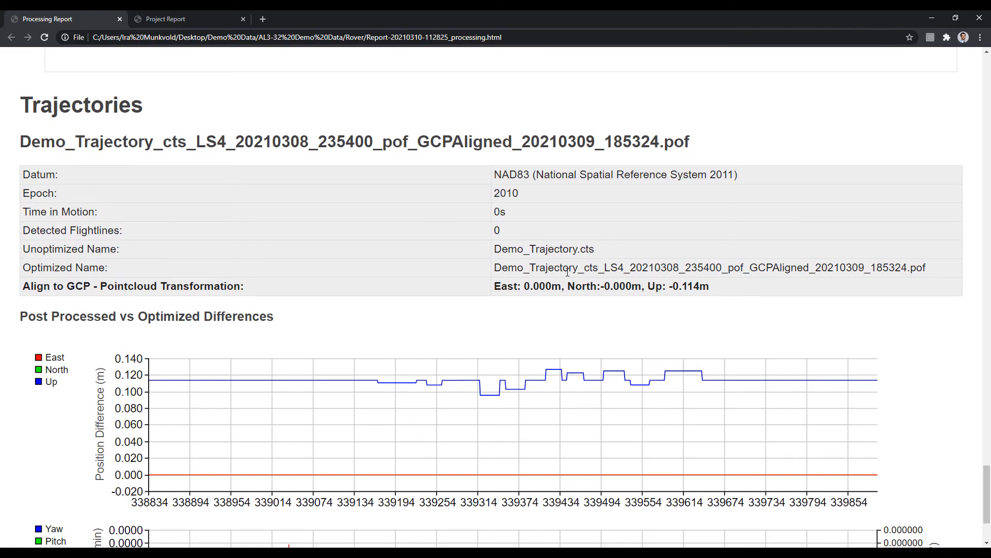
double_click(673, 286)
left_click(620, 317)
- Return from the Processing Report to the SpatialExplorer point cloud window
scroll(250, 321, "down", 3)
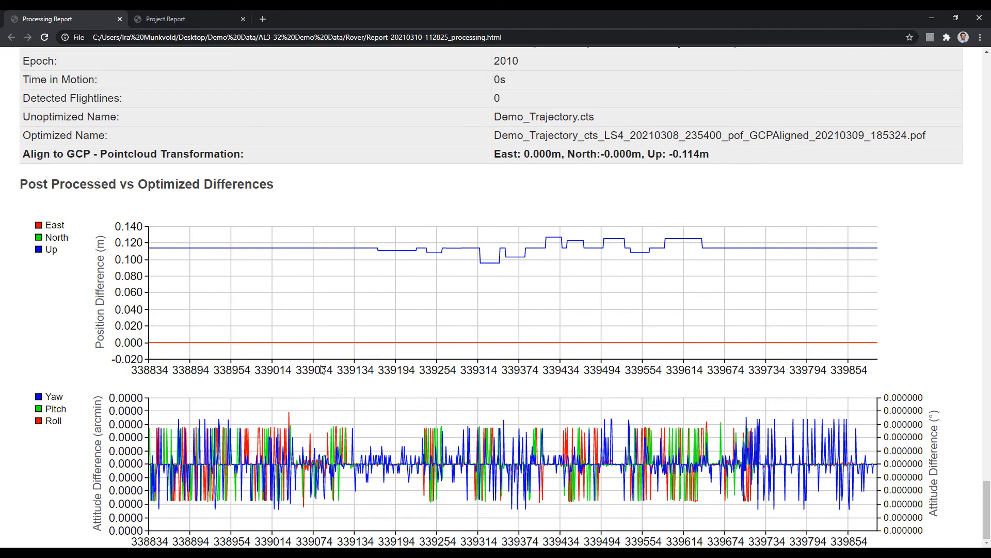
scroll(198, 333, "up", 4)
scroll(193, 349, "up", 2)
scroll(165, 364, "down", 3)
key("alt+Tab")
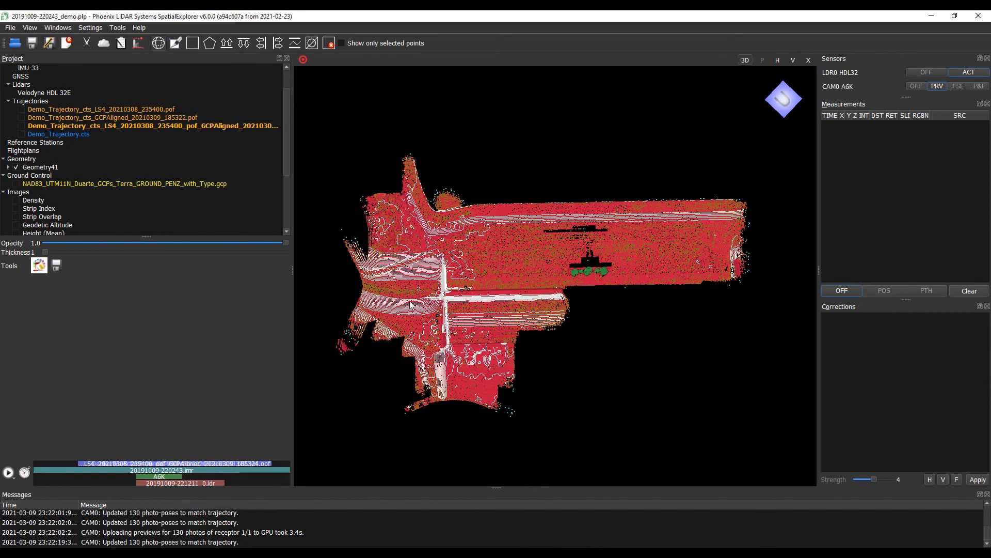
mouse_move(586, 336)
left_mouse_down()
mouse_move(602, 302)
mouse_move(599, 335)
mouse_move(583, 345)
left_mouse_up()
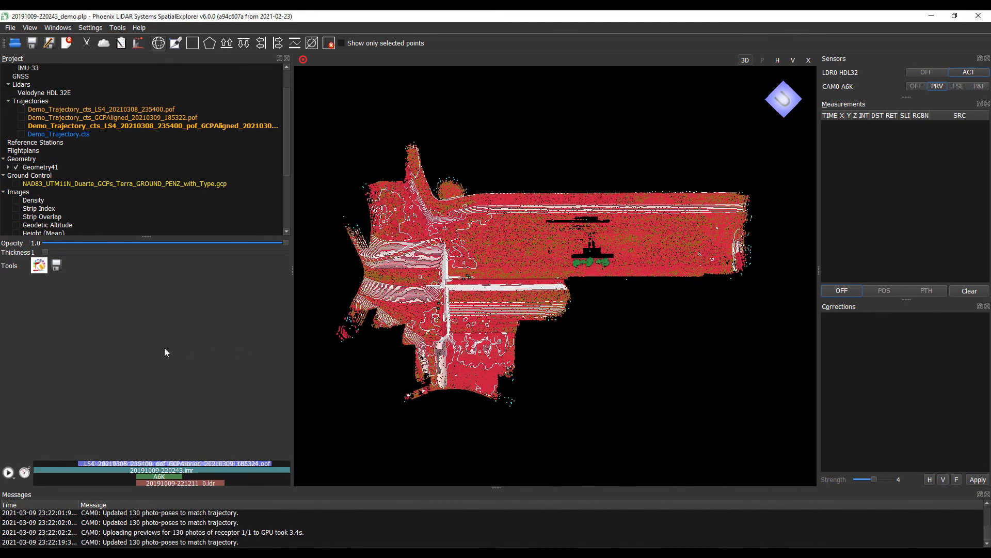